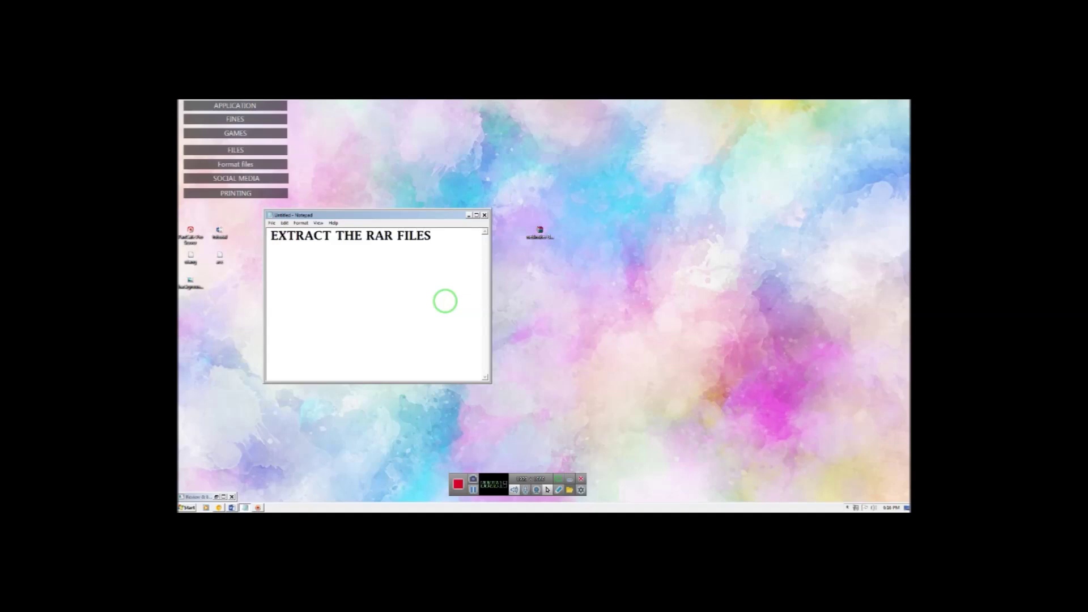
Extract the netlimiter archive on the desktop into its own folder and place that folder just below the archive.
{"action": "right_click", "coordinate": [539, 233]}
{"action": "left_click", "coordinate": [571, 253]}
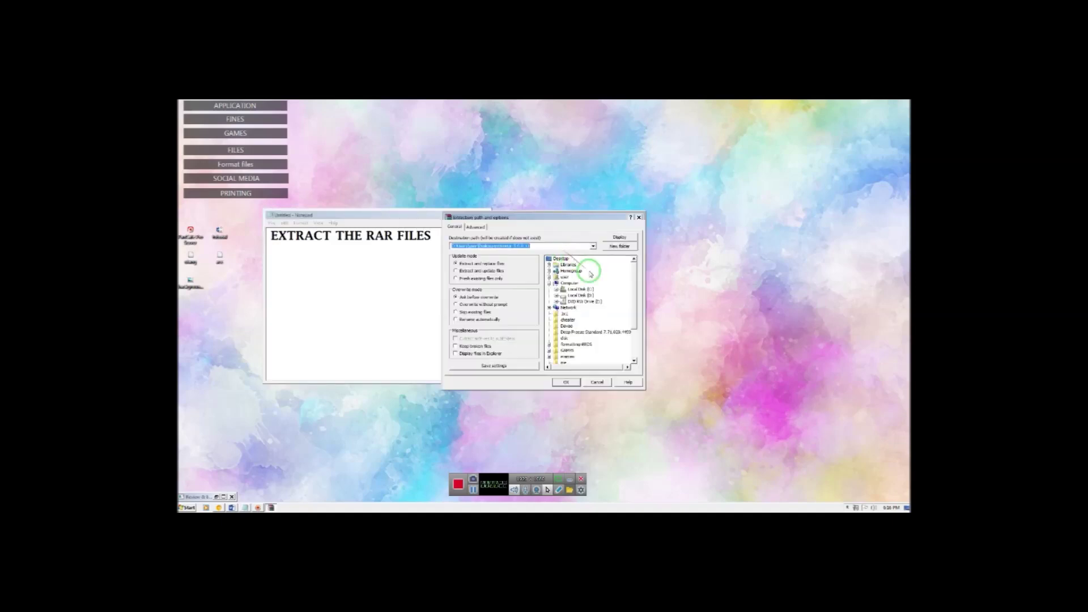
{"action": "left_click", "coordinate": [566, 382]}
{"action": "left_click_drag", "start_coordinate": [211, 237], "coordinate": [545, 268]}
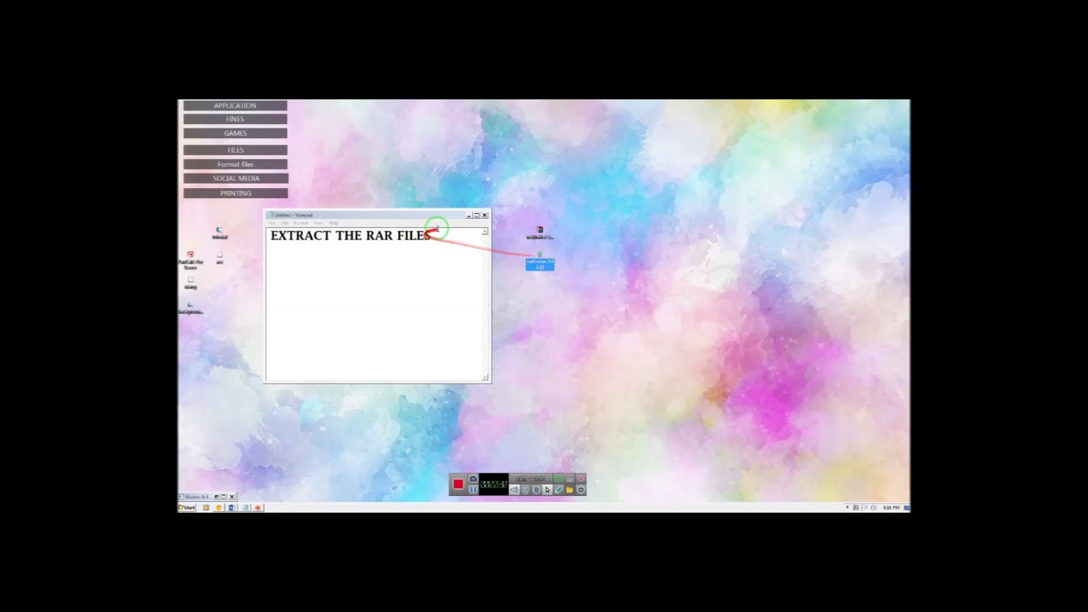
Replace the Notepad text with the note "OPEN THE FILES".
{"action": "left_click_drag", "start_coordinate": [433, 235], "coordinate": [272, 235]}
{"action": "type", "text": "OPEN THE FI"}
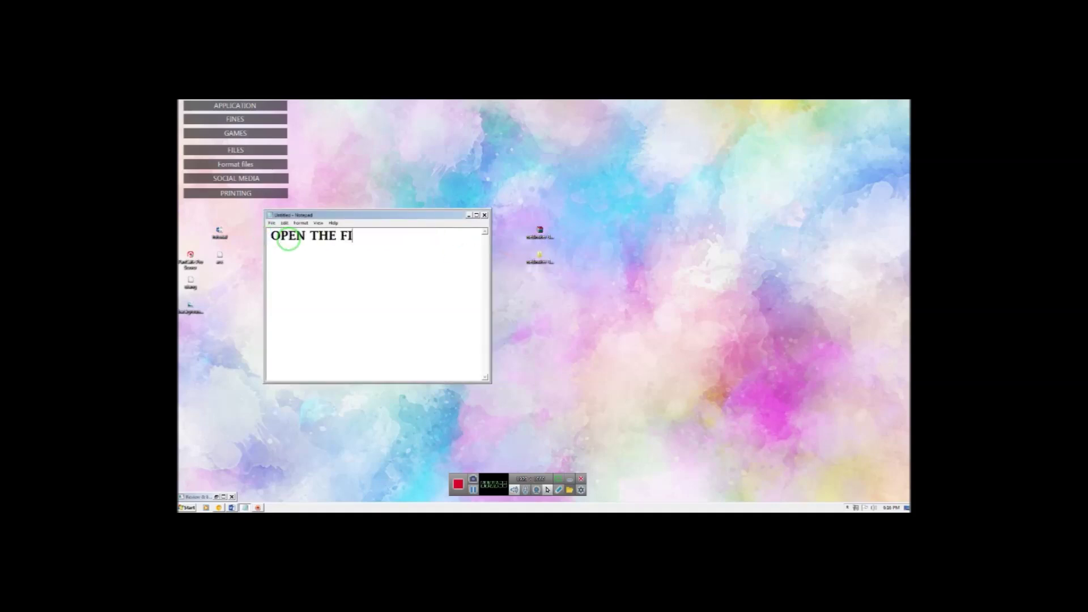
Open the extracted folder and its netlimiter-3.0.0.11 subfolder beside Notepad, and select the x64 installer.
{"action": "double_click", "coordinate": [539, 255]}
{"action": "left_click_drag", "start_coordinate": [373, 126], "coordinate": [658, 224]}
{"action": "double_click", "coordinate": [612, 261]}
{"action": "left_click", "coordinate": [615, 277]}
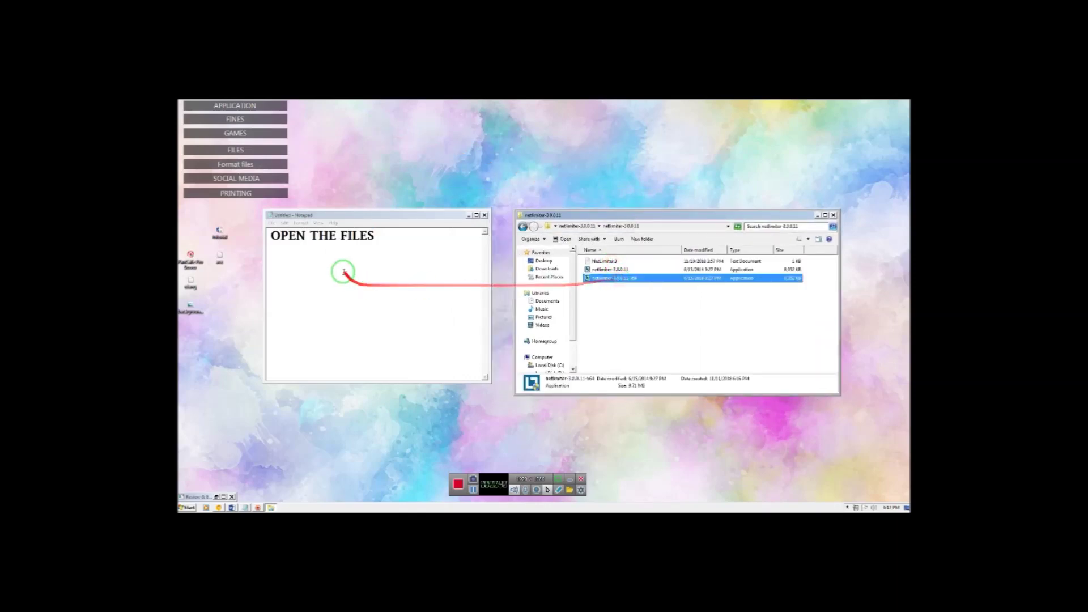
Replace the note with two lines: "OPEN NETLIMITER -3.0.0.11 X64" and "RUN AS ADMIN".
{"action": "left_click", "coordinate": [374, 245]}
{"action": "type", "text": "LES\\"}
{"action": "key", "text": "ctrl+a"}
{"action": "key", "text": "BackSpace"}
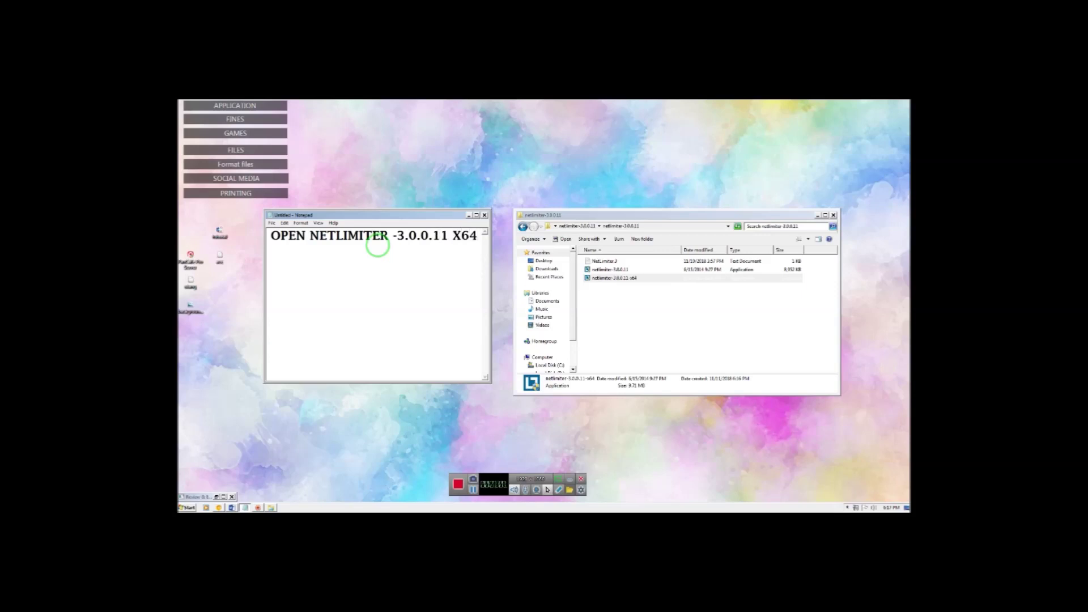
{"action": "type", "text": "ADMIN"}
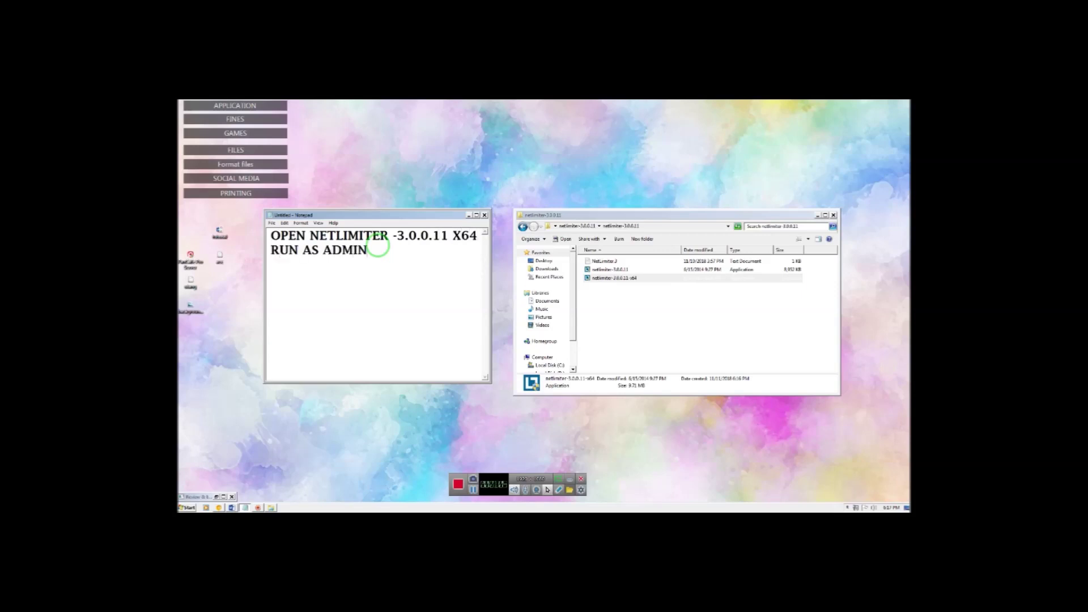
Run the netlimiter-3.0.0.11-x64 installer as administrator and start the installation in the default folder.
{"action": "right_click", "coordinate": [592, 278]}
{"action": "left_click", "coordinate": [627, 289]}
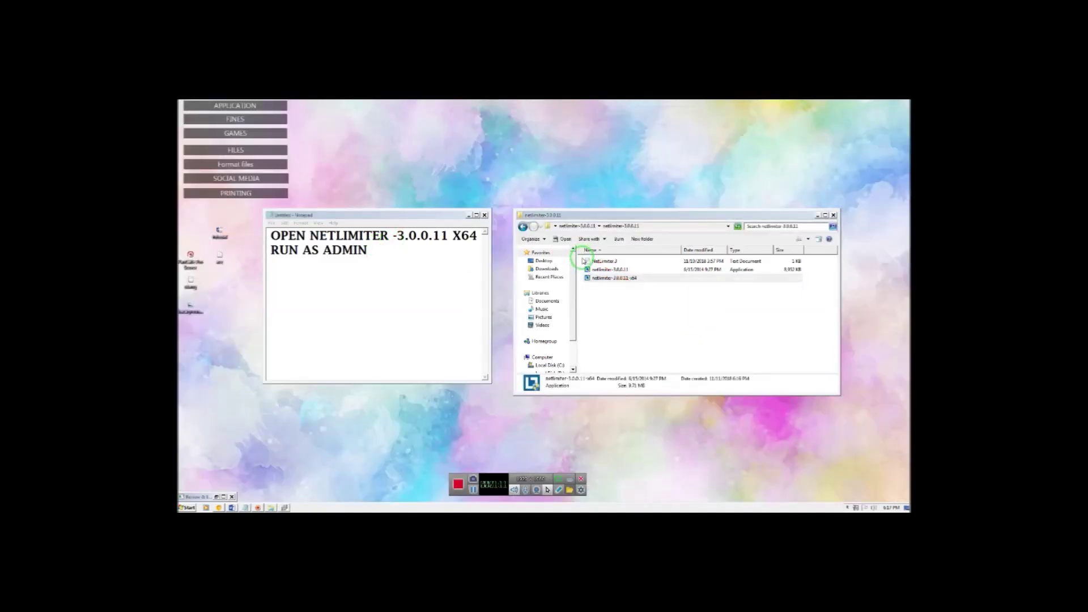
{"action": "left_click", "coordinate": [589, 363]}
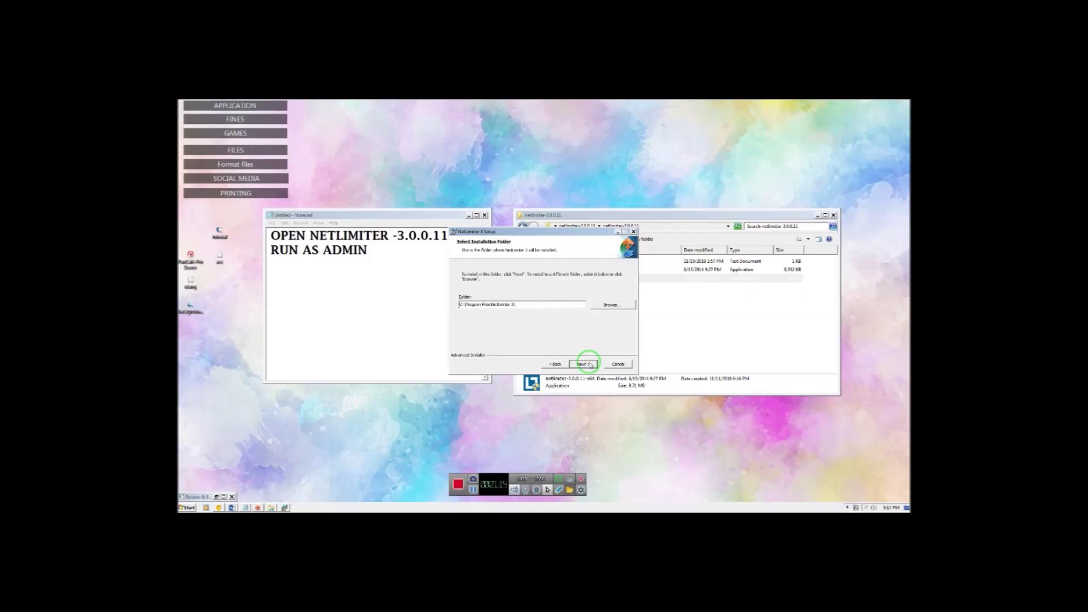
{"action": "left_click", "coordinate": [588, 364]}
{"action": "left_click", "coordinate": [586, 363]}
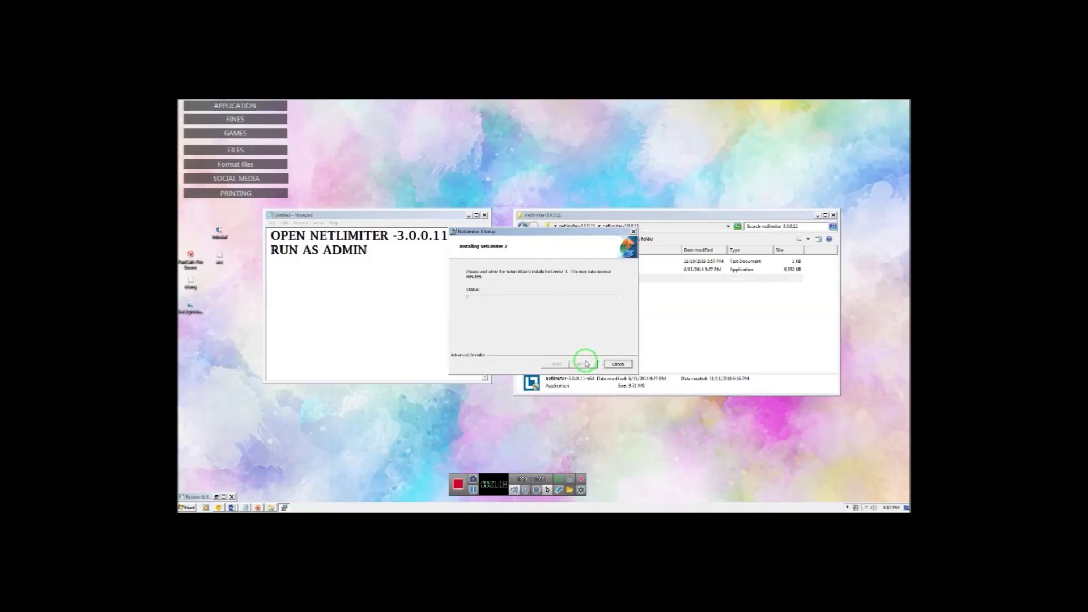
Replace the note with the lines "JUST CLICK NEXT >>" and "AND WAIT TILL ITS DONE".
{"action": "left_click", "coordinate": [389, 258]}
{"action": "key", "text": "ctrl+a"}
{"action": "key", "text": "BackSpace"}
{"action": "type", "text": "JUS"}
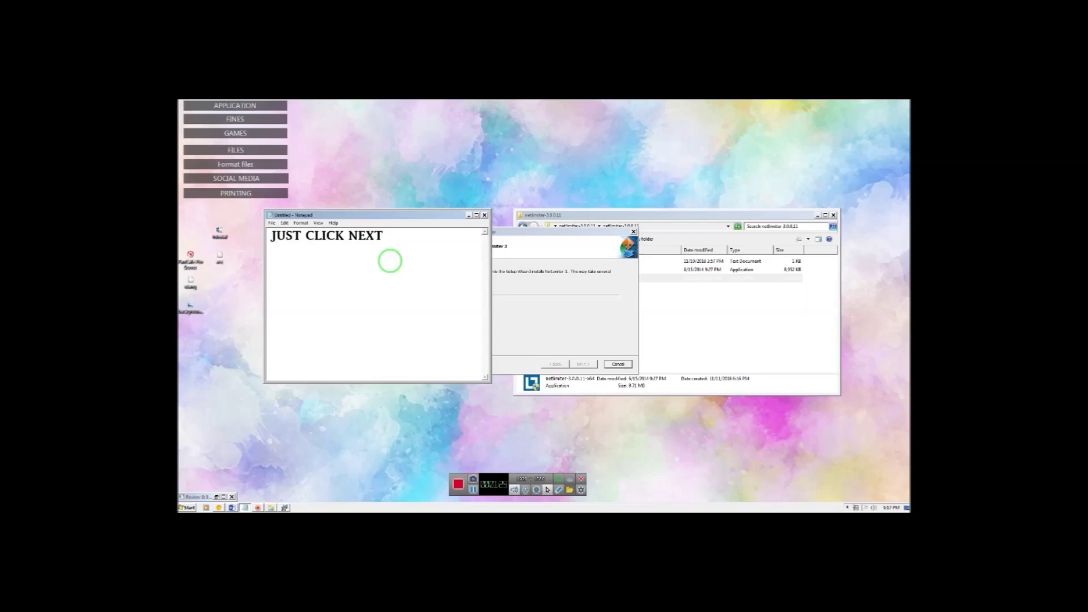
{"action": "left_click_drag", "start_coordinate": [401, 244], "coordinate": [514, 243]}
{"action": "left_click", "coordinate": [530, 260]}
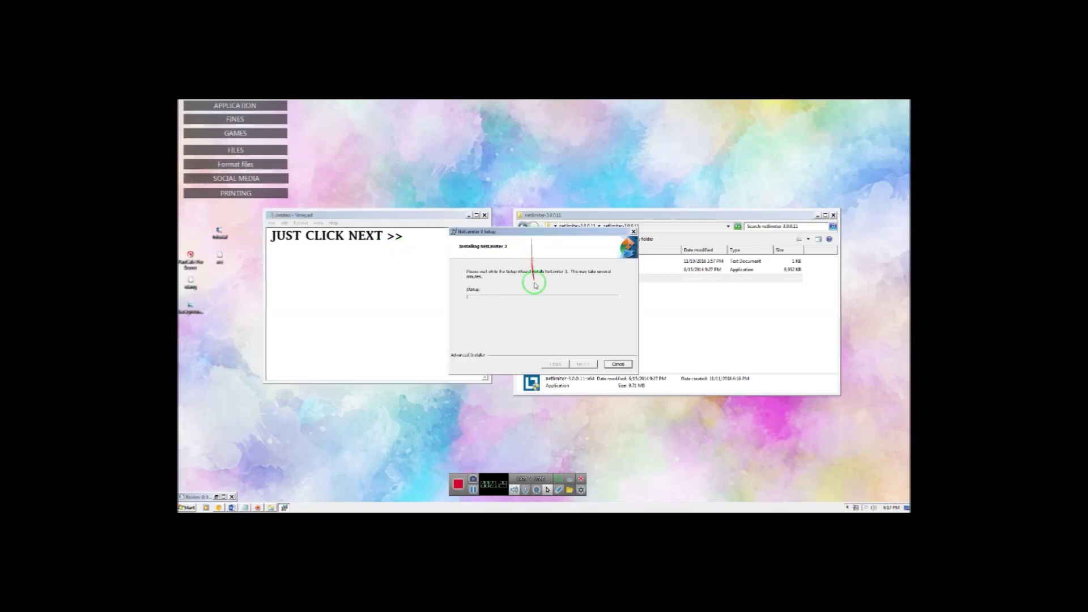
{"action": "left_click_drag", "start_coordinate": [544, 305], "coordinate": [382, 264]}
{"action": "left_click", "coordinate": [408, 250]}
{"action": "type", "text": "AND WAIT TILL ITS DONE"}
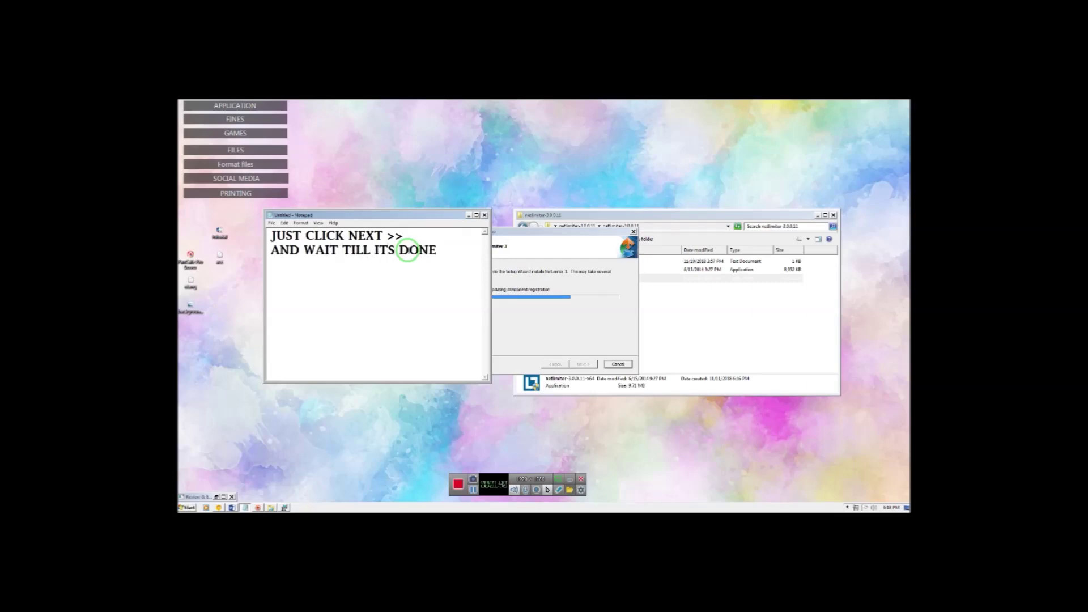
Replace the note with "CLICK INSTALL" while the Windows Security prompt is open.
{"action": "left_click", "coordinate": [559, 303]}
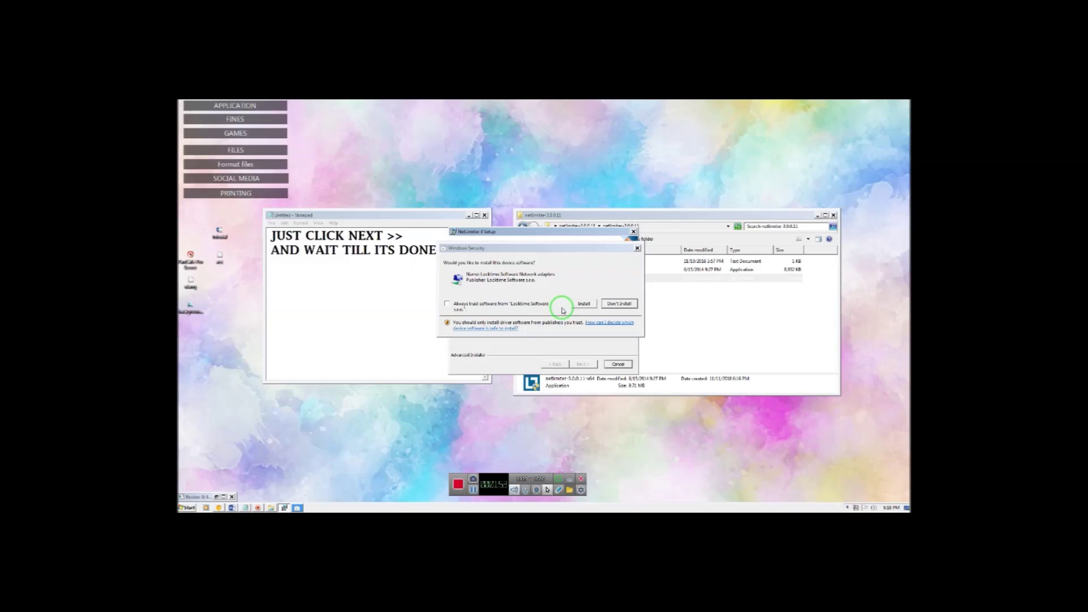
{"action": "left_click", "coordinate": [396, 281]}
{"action": "key", "text": "ctrl+a"}
{"action": "type", "text": "CLICK INSTALL"}
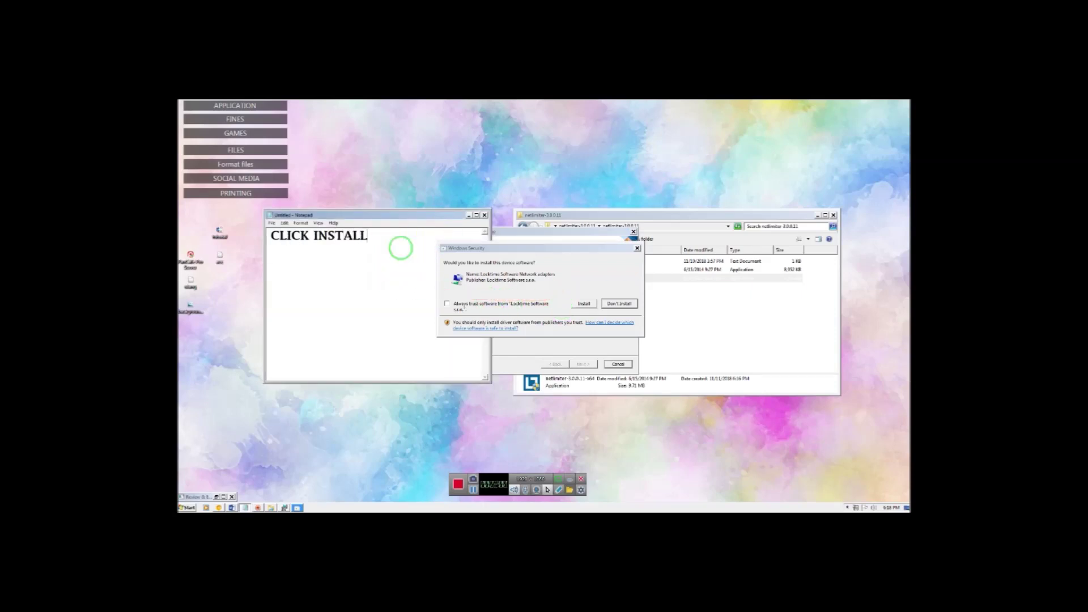
Allow installation of the Locktime Software network adapters and network service, and bring the setup wizard to the front.
{"action": "left_click", "coordinate": [584, 303]}
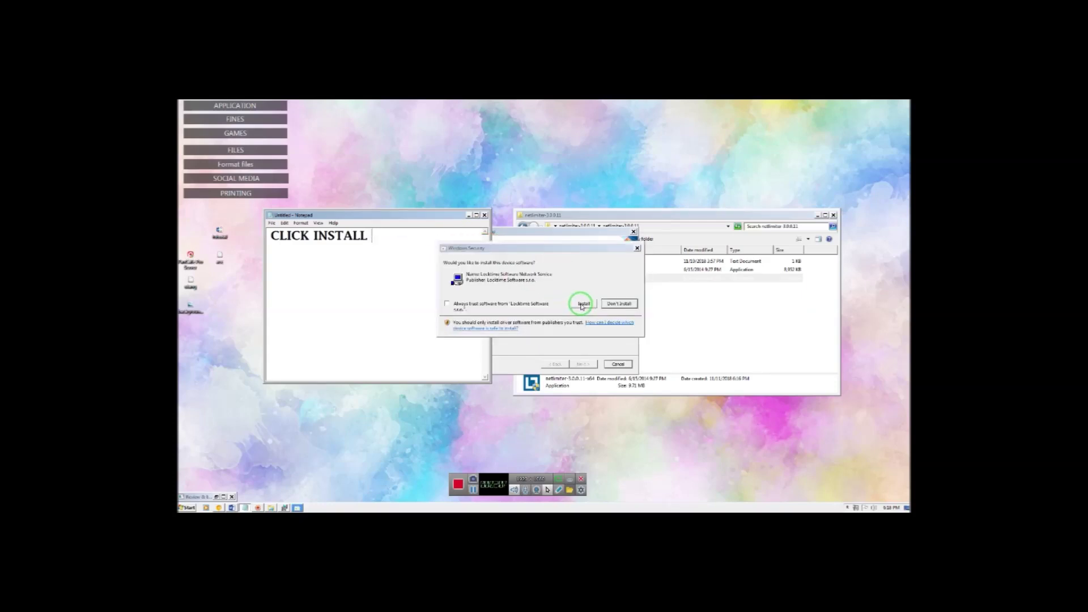
{"action": "left_click", "coordinate": [582, 305]}
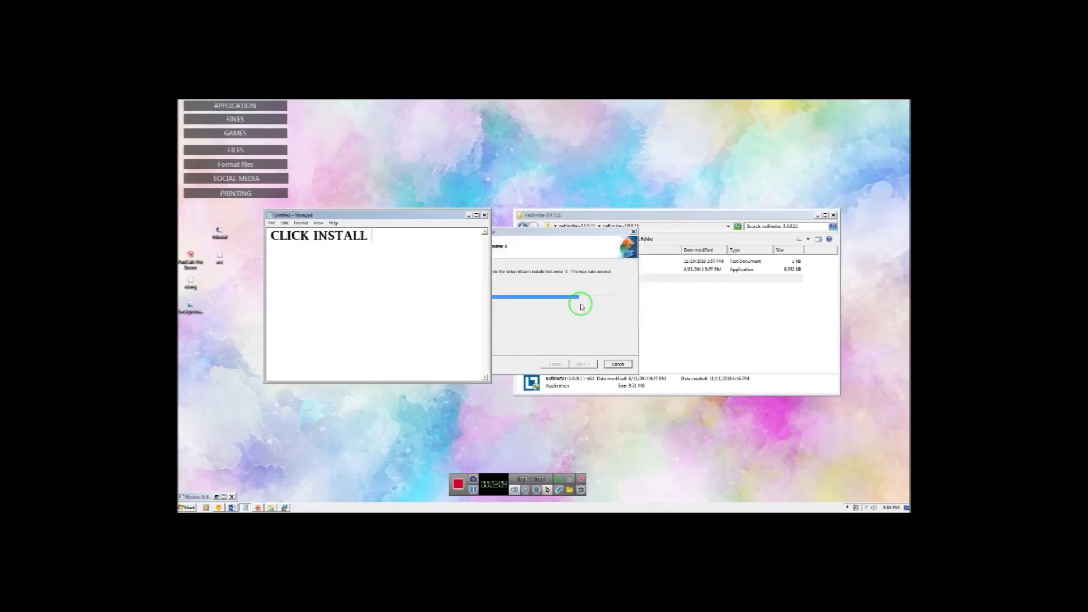
{"action": "left_click", "coordinate": [551, 245]}
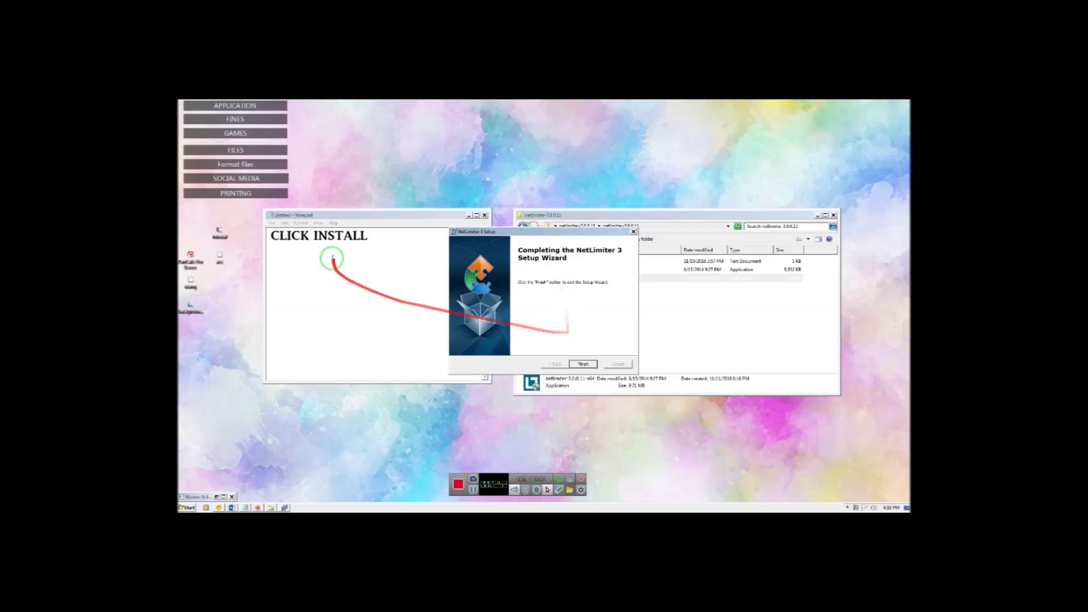
Add the line "CLICK FINISH." to the note and finish the NetLimiter 3 Setup Wizard.
{"action": "left_click", "coordinate": [377, 242]}
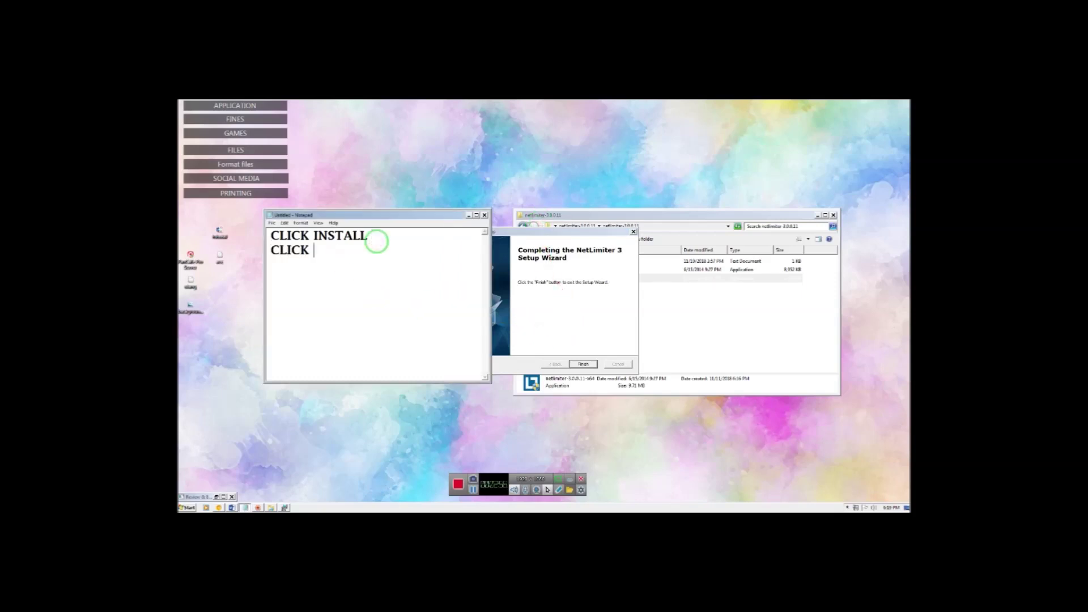
{"action": "left_click", "coordinate": [583, 363]}
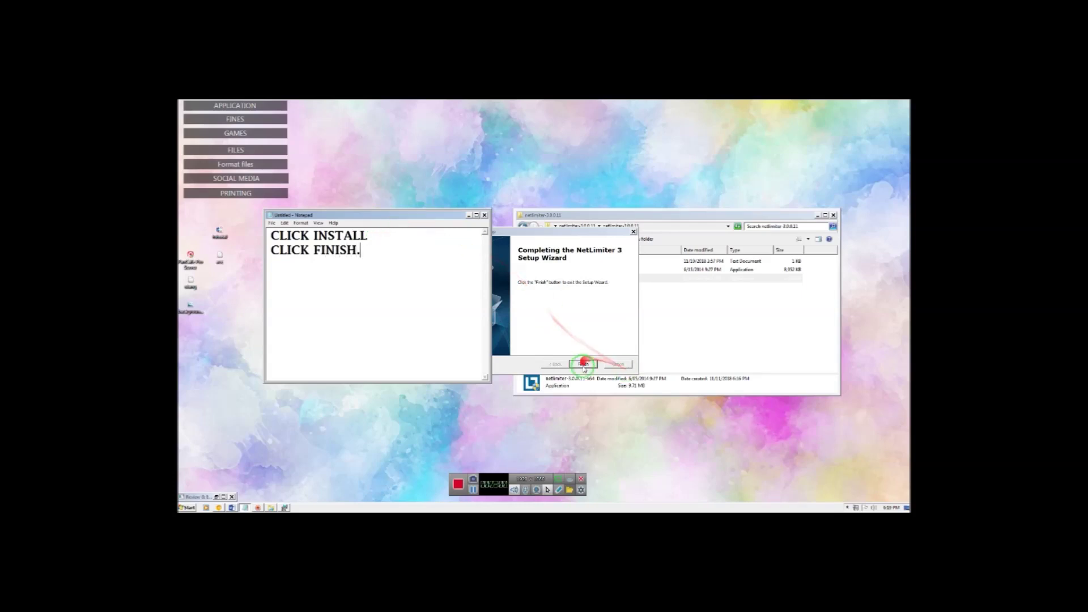
Add the line "THEN RESTART TO TAKE EFFECT" below the existing note.
{"action": "left_click", "coordinate": [396, 261]}
{"action": "key", "text": "Return"}
{"action": "type", "text": "THEN RESTART"}
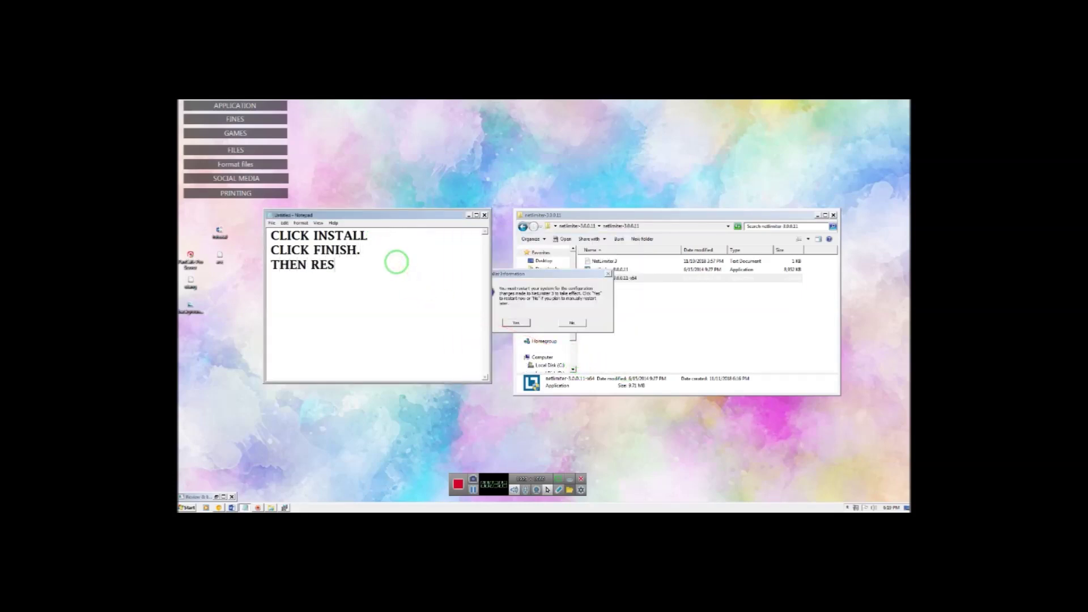
{"action": "type", "text": "."}
{"action": "key", "text": "BackSpace"}
{"action": "type", "text": "TO TAKE EFFECT"}
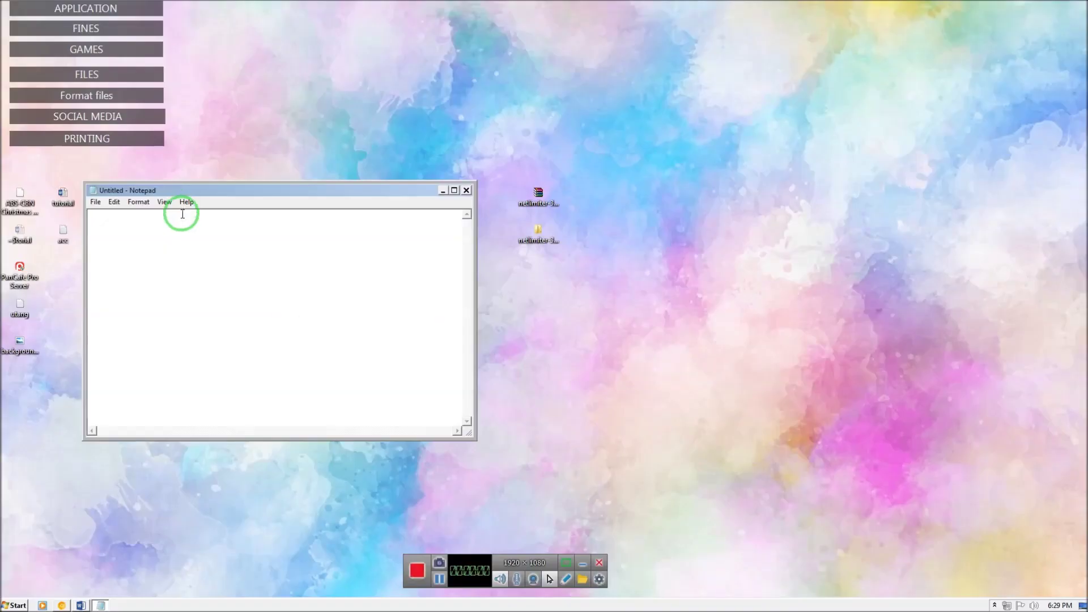
Write the note "NOW OPEN THE NETLIMITER FROM START MENU" in the empty Notepad, breaking the line after "NETLIMITER".
{"action": "type", "text": "nowNOW "}
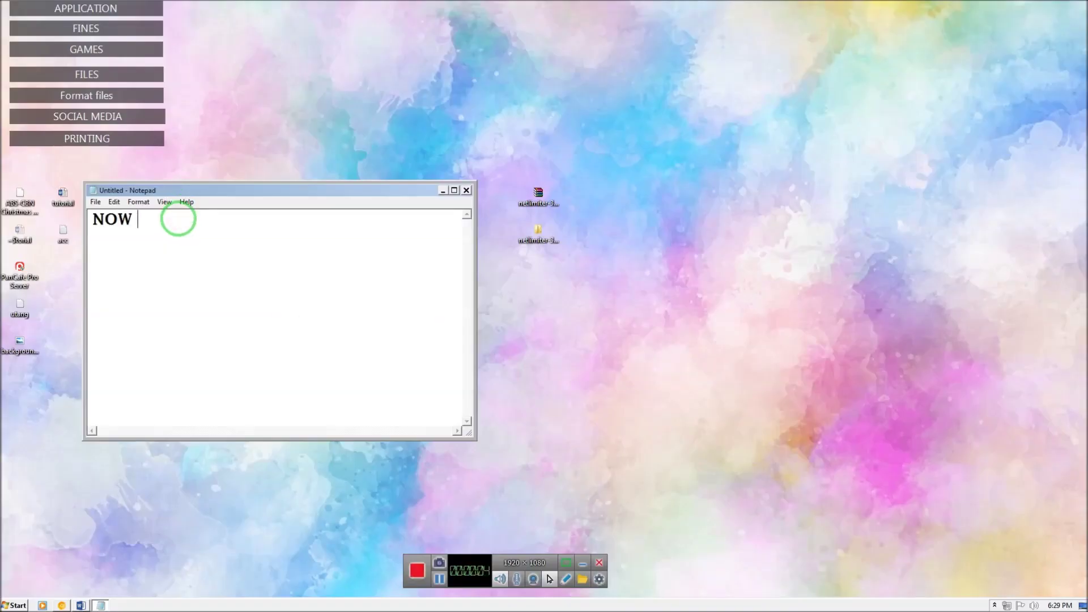
{"action": "type", "text": "OPEN THE NETLIMITER FROM START MENU"}
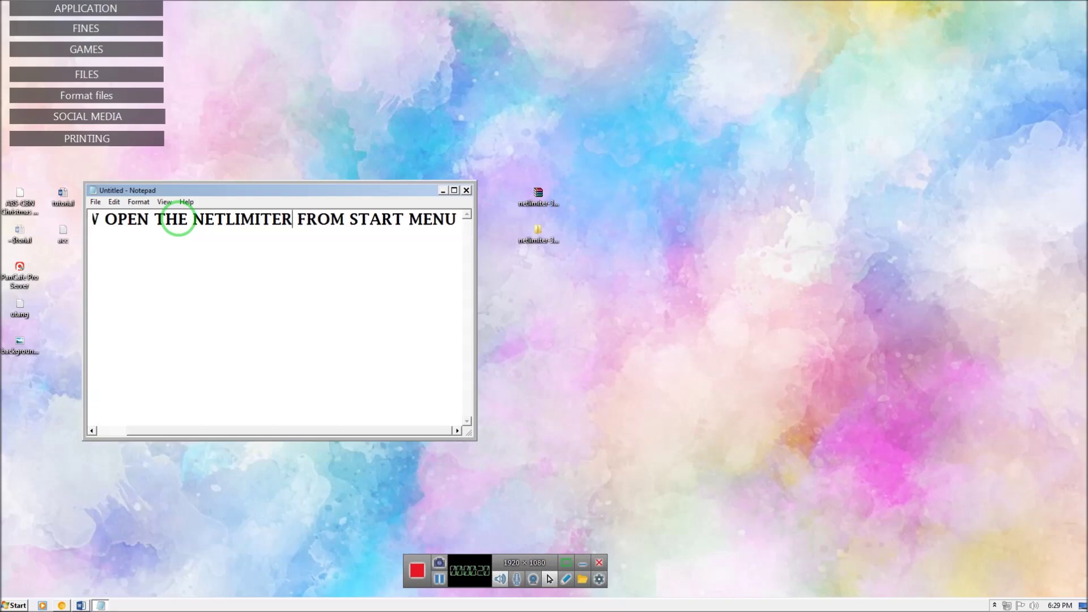
{"action": "key", "text": "Return"}
Launch NetLimiter 3, place its window beside Notepad, and move the extracted folder to the free desktop area above Notepad.
{"action": "left_click", "coordinate": [14, 604]}
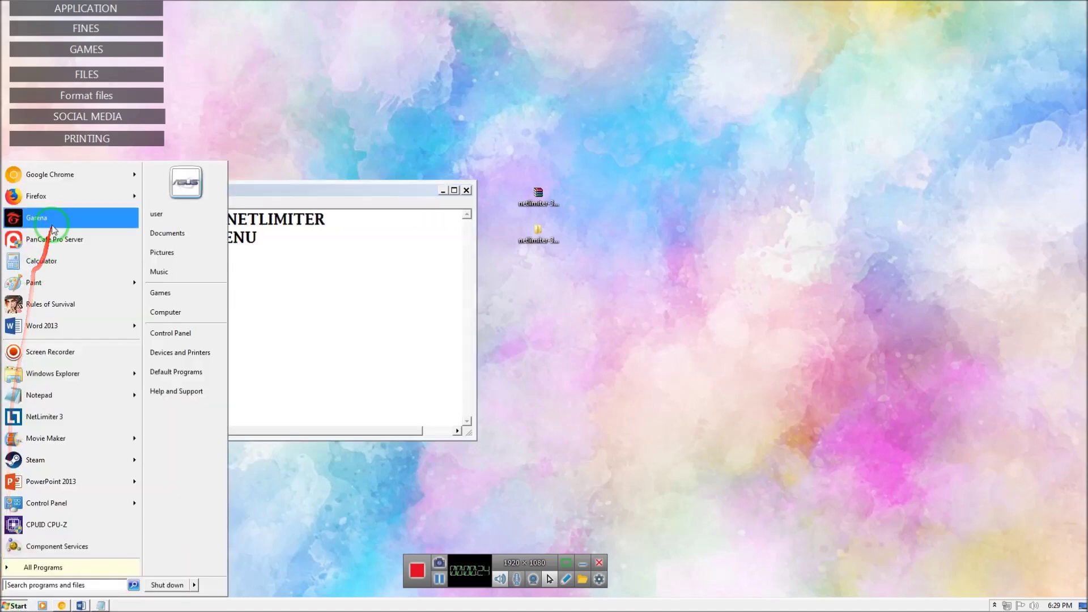
{"action": "left_click", "coordinate": [36, 417]}
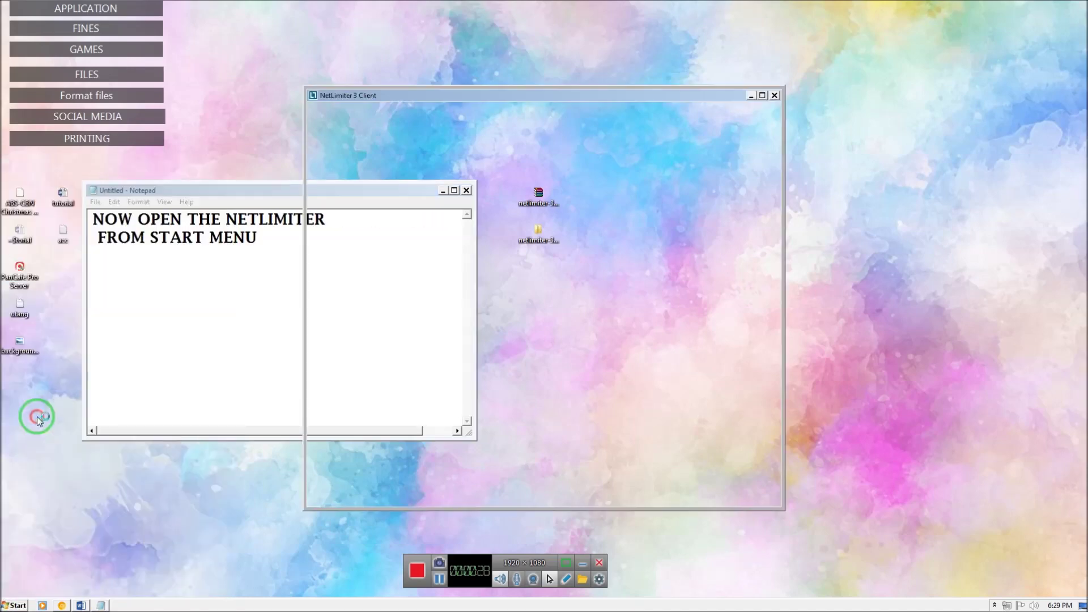
{"action": "left_click_drag", "start_coordinate": [436, 100], "coordinate": [687, 101]}
{"action": "left_click", "coordinate": [538, 234]}
{"action": "left_click_drag", "start_coordinate": [538, 233], "coordinate": [278, 95]}
{"action": "left_click_drag", "start_coordinate": [670, 104], "coordinate": [598, 102]}
{"action": "left_click_drag", "start_coordinate": [279, 79], "coordinate": [236, 80]}
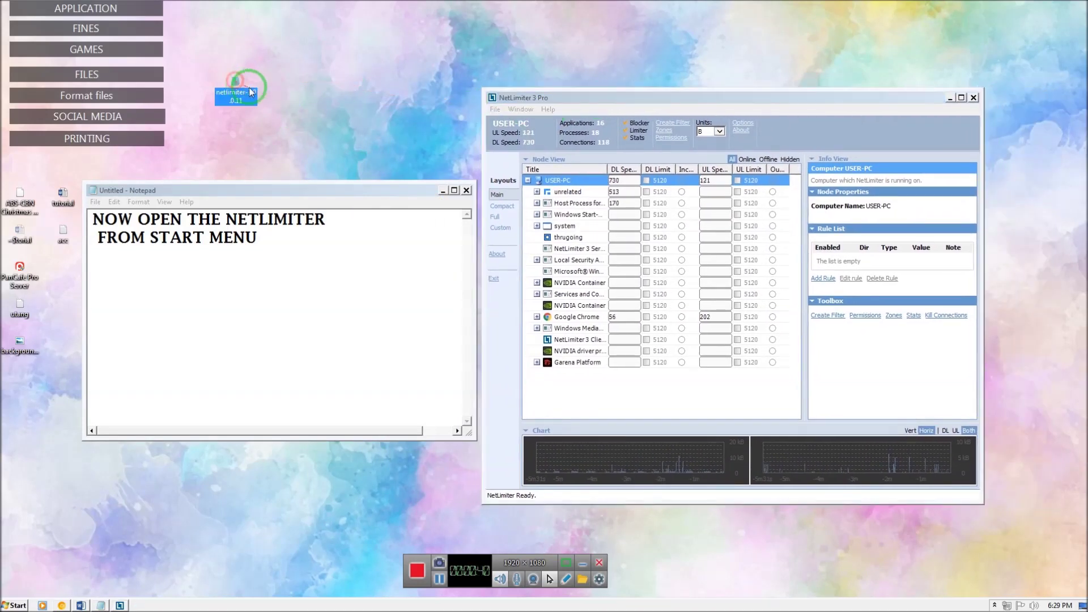
Add the line "OPEN THE EXTRACTED FILES" to the note.
{"action": "left_click", "coordinate": [272, 242]}
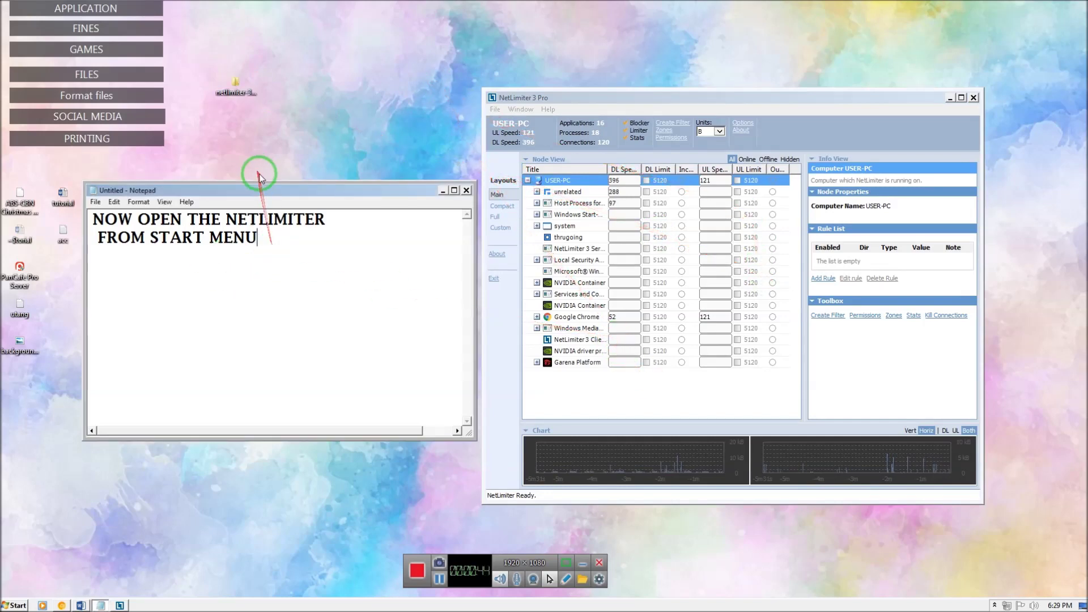
{"action": "key", "text": "Return"}
{"action": "type", "text": "OPEN THE EXTRA"}
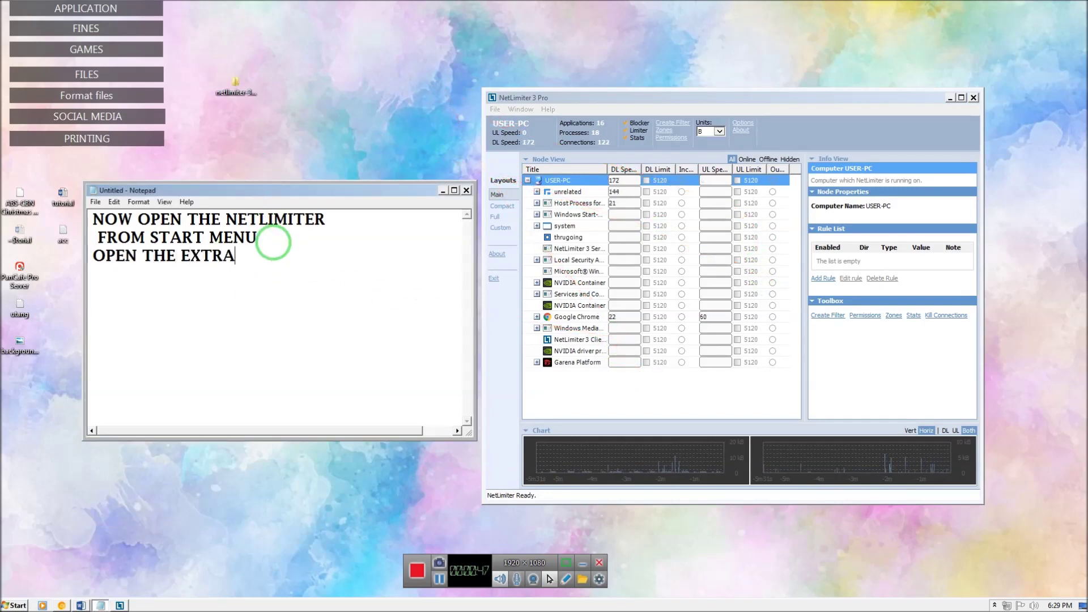
{"action": "type", "text": "CTED FILES"}
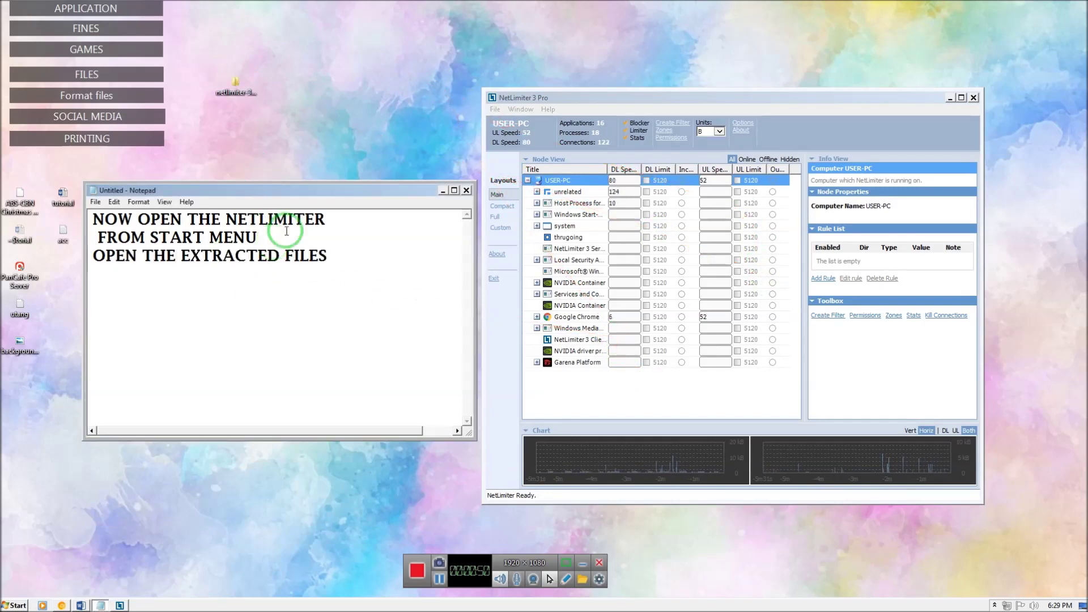
Open the extracted folder from the desktop and go into its netlimiter-3.0.0.11 subfolder.
{"action": "double_click", "coordinate": [237, 85]}
{"action": "left_click", "coordinate": [629, 239]}
{"action": "double_click", "coordinate": [629, 239]}
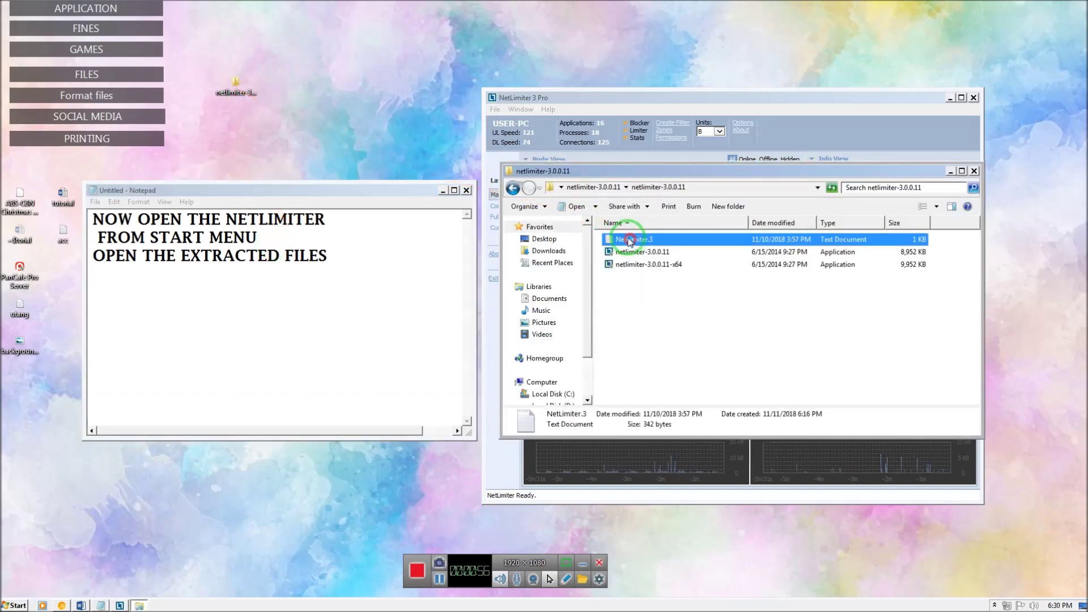
Add the line "OPEN THE NOTEPAD" to the note.
{"action": "left_click", "coordinate": [303, 283]}
{"action": "key", "text": "Return"}
{"action": "type", "text": "OPEN THE NOTEPAD"}
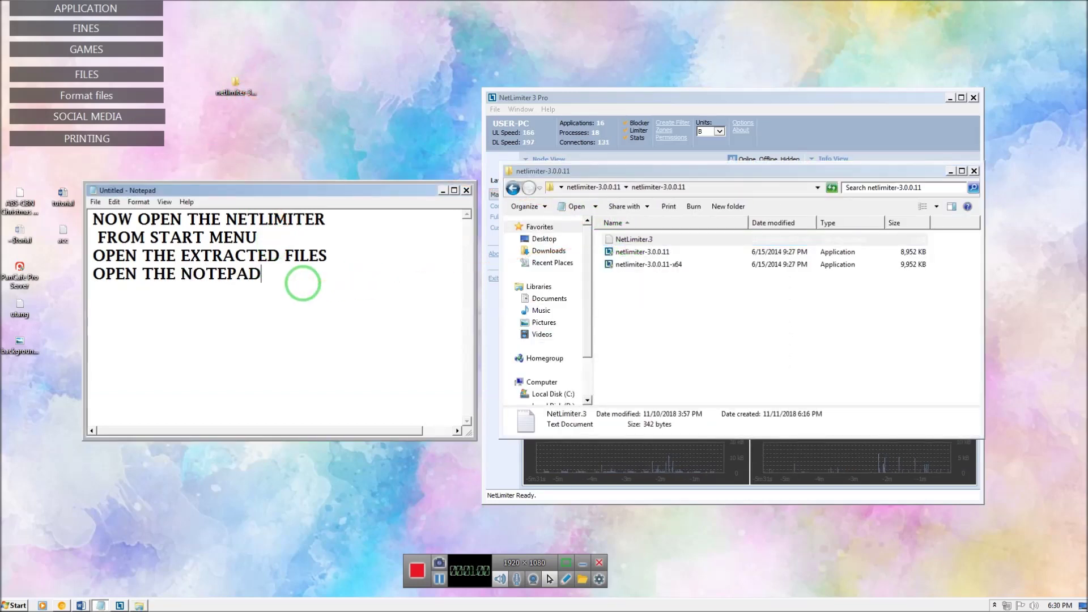
Open the NetLimiter.3 text document and arrange its window directly below the instruction note.
{"action": "left_click", "coordinate": [648, 241]}
{"action": "double_click", "coordinate": [648, 242]}
{"action": "left_click_drag", "start_coordinate": [470, 298], "coordinate": [326, 334]}
{"action": "left_click", "coordinate": [341, 193]}
{"action": "left_click_drag", "start_coordinate": [340, 193], "coordinate": [303, 58]}
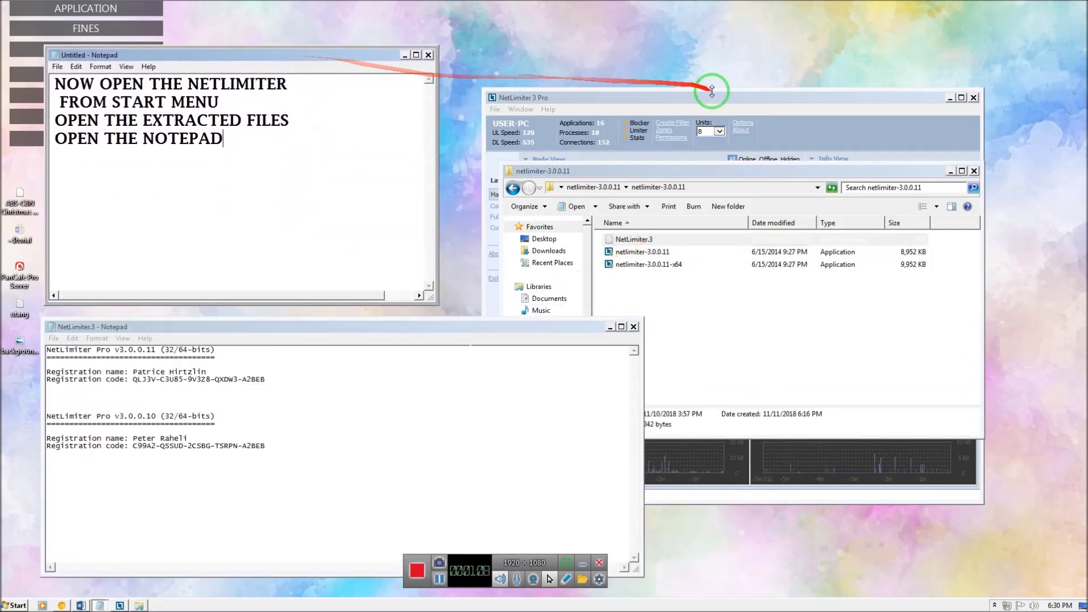
Close the netlimiter-3.0.0.11 folder window and move the NetLimiter window clear of the instruction note.
{"action": "left_click", "coordinate": [940, 170]}
{"action": "left_click", "coordinate": [973, 172]}
{"action": "left_click_drag", "start_coordinate": [816, 97], "coordinate": [885, 31]}
Add the instruction lines 'THEN CLICK THE WORD "ABOUT"' and 'IN NETLIMITER' to the end of the note.
{"action": "left_click", "coordinate": [244, 148]}
{"action": "key", "text": "Return"}
{"action": "type", "text": "THEN O"}
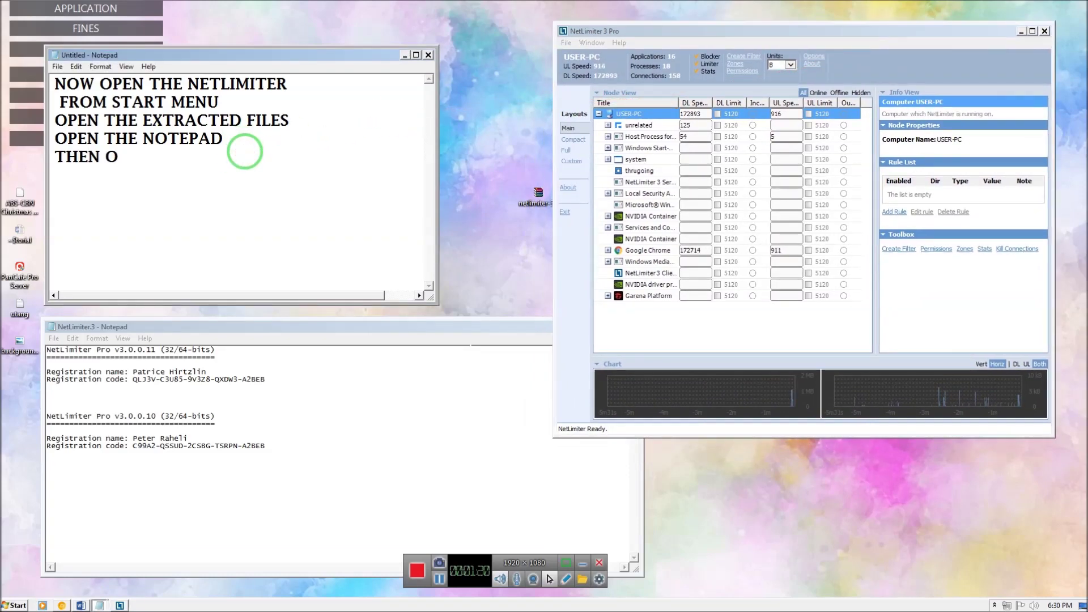
{"action": "type", "text": "PEN THE"}
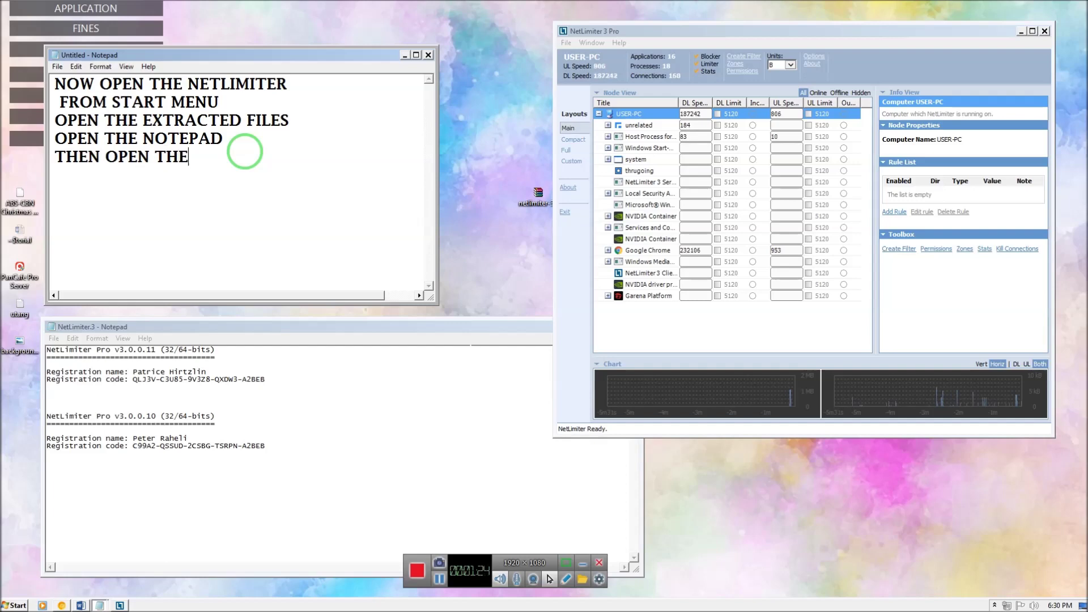
{"action": "type", "text": " ABO"}
{"action": "key", "text": "BackSpace"}
{"action": "key", "text": "BackSpace"}
{"action": "key", "text": "BackSpace"}
{"action": "key", "text": "BackSpace"}
{"action": "key", "text": "BackSpace"}
{"action": "key", "text": "BackSpace"}
{"action": "key", "text": "BackSpace"}
{"action": "key", "text": "BackSpace"}
{"action": "key", "text": "BackSpace"}
{"action": "key", "text": "BackSpace"}
{"action": "key", "text": "BackSpace"}
{"action": "key", "text": "BackSpace"}
{"action": "type", "text": "CLICK THE WORD \"A"}
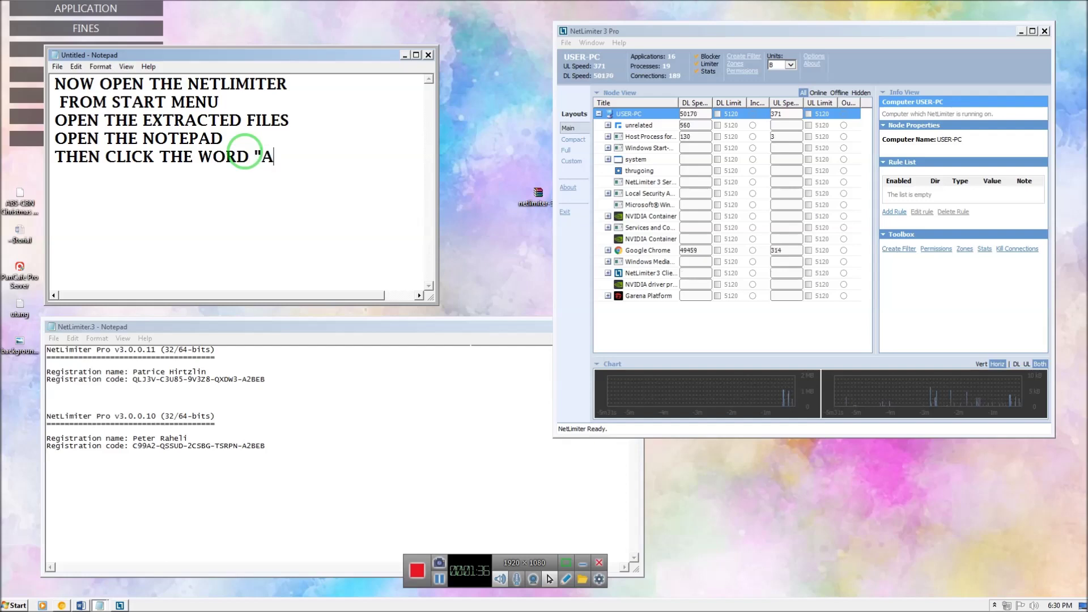
{"action": "type", "text": "BOUT\""}
{"action": "key", "text": "Return"}
{"action": "type", "text": "IN"}
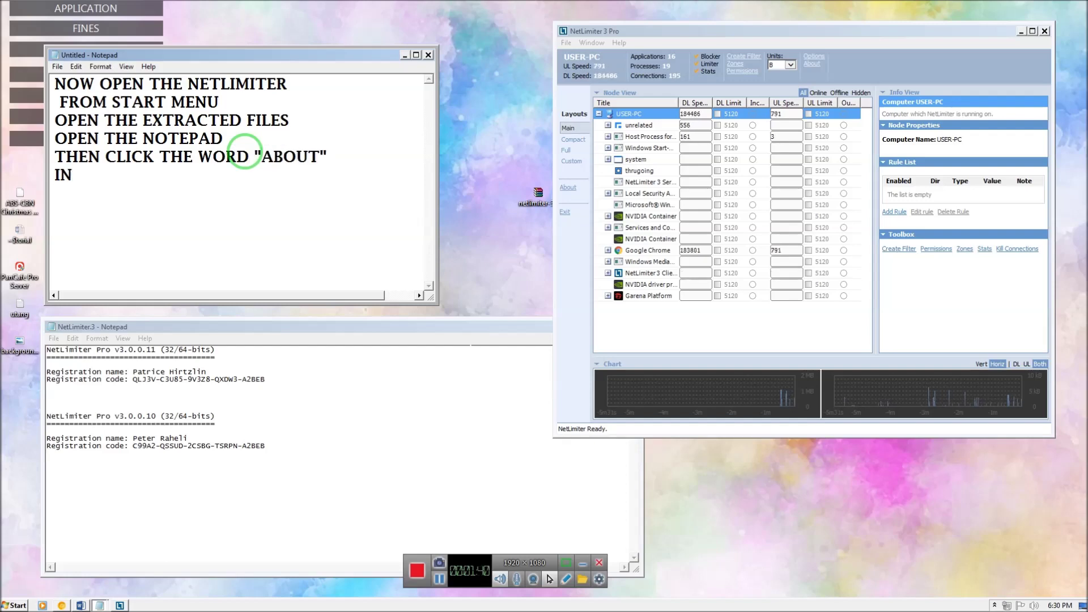
{"action": "type", "text": " NETLIMITER"}
Show NetLimiter's About page and add the line "CLICK REGISTER" to the note.
{"action": "left_click", "coordinate": [812, 64]}
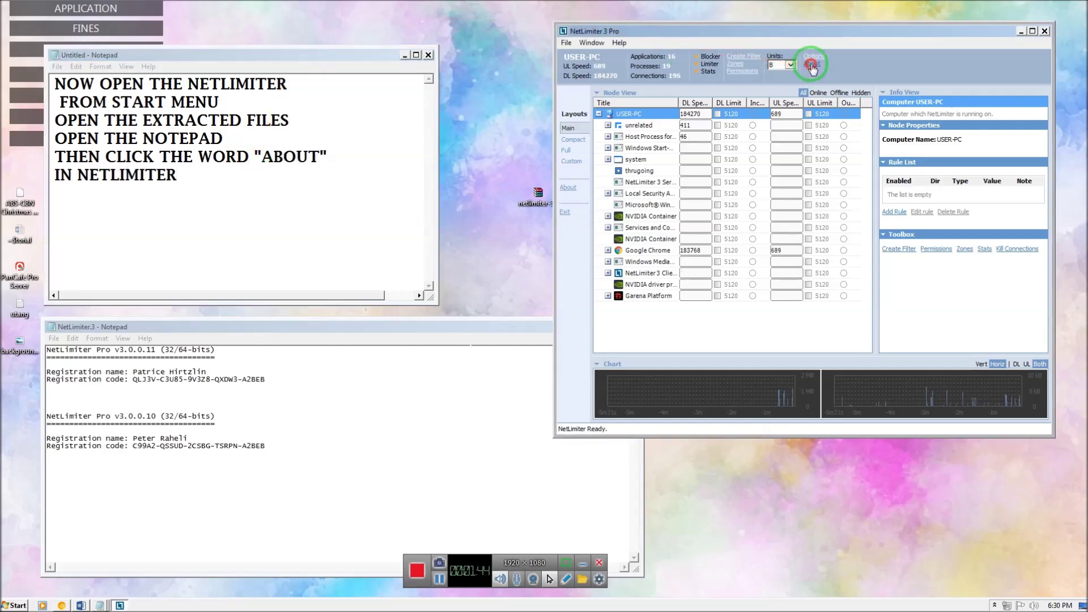
{"action": "left_click", "coordinate": [196, 183]}
{"action": "type", "text": "CLICK REGISTER"}
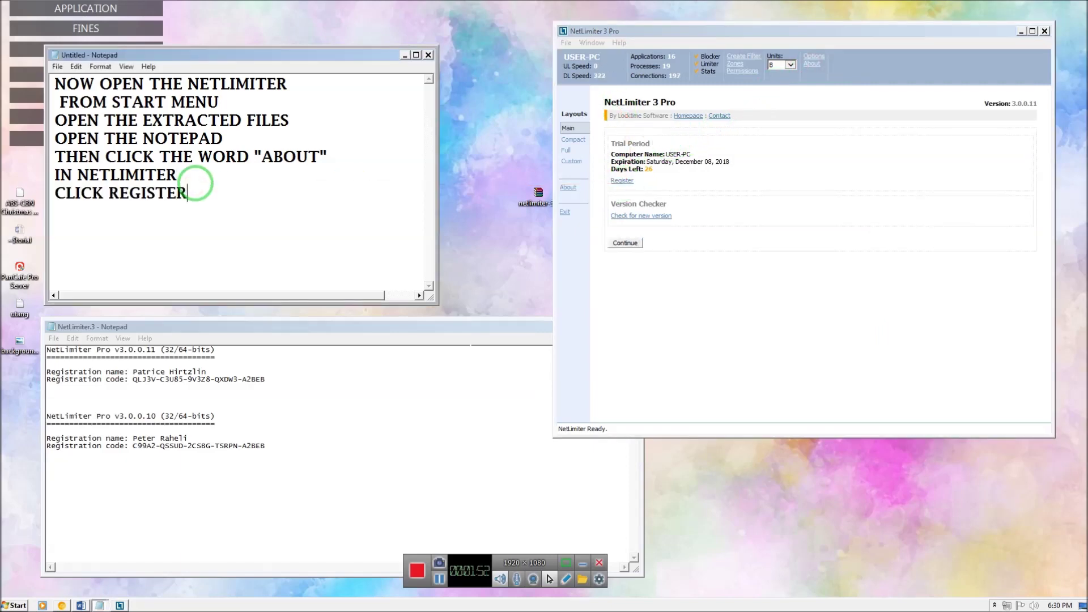
Open NetLimiter's registration dialog and add the line "COPY PASTE FROM THE NOTEPAD" to the note.
{"action": "left_click", "coordinate": [621, 181]}
{"action": "left_click", "coordinate": [743, 202]}
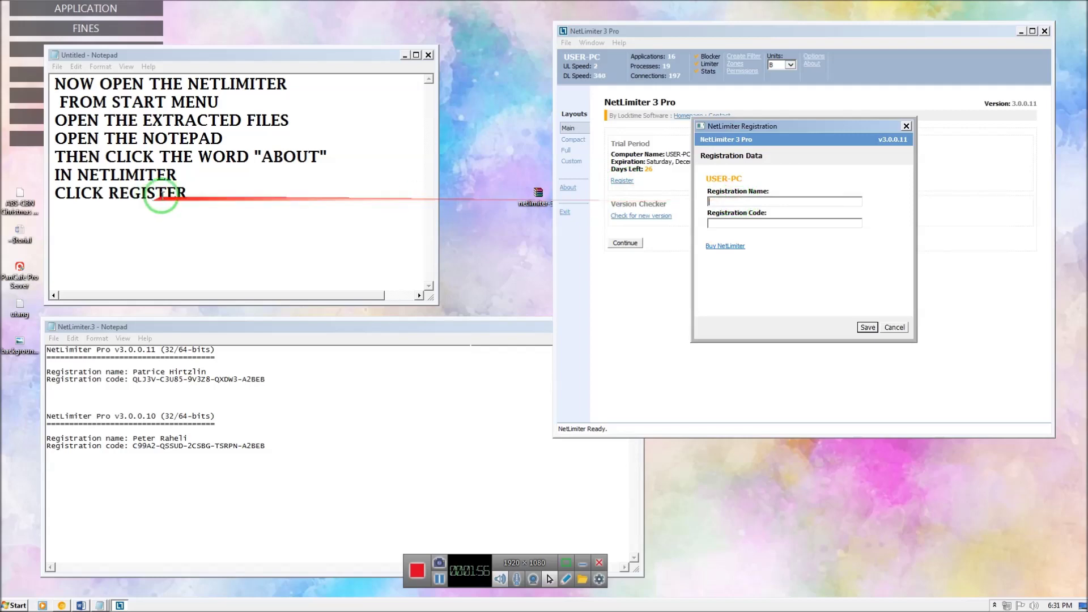
{"action": "left_click", "coordinate": [204, 199]}
{"action": "key", "text": "Return"}
{"action": "type", "text": "COPY PASTE "}
{"action": "type", "text": "FI"}
{"action": "type", "text": "FROM THE "}
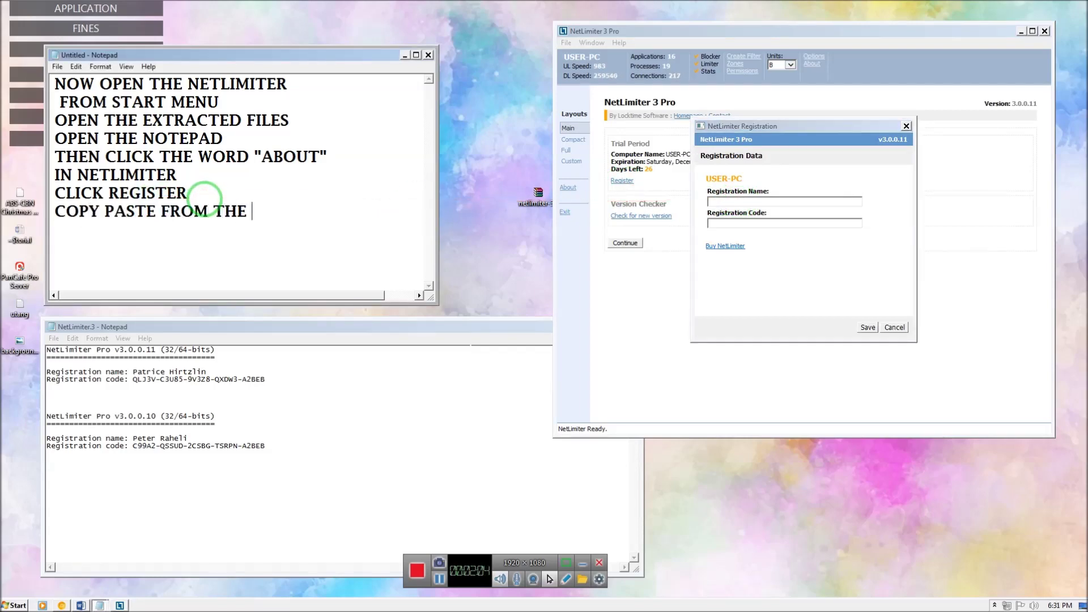
{"action": "type", "text": "NOTEPAD"}
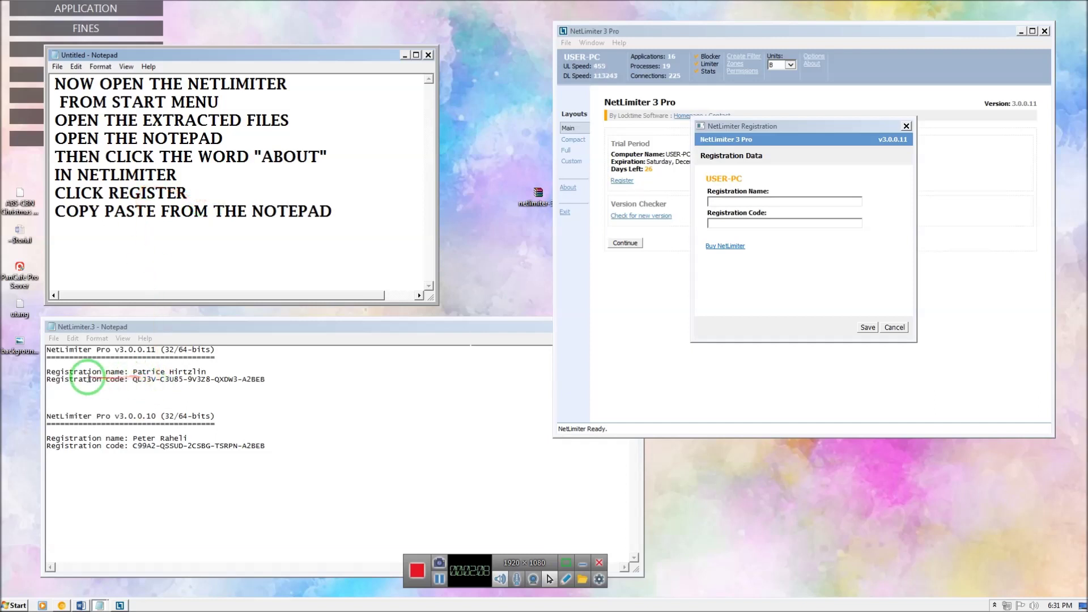
Copy the v3.0.0.11 registration name from the NetLimiter.3 document into the Registration Name field.
{"action": "left_click_drag", "start_coordinate": [133, 371], "coordinate": [205, 371]}
{"action": "right_click", "coordinate": [205, 371]}
{"action": "left_click", "coordinate": [236, 406]}
{"action": "left_click", "coordinate": [770, 202]}
{"action": "key", "text": "ctrl+v"}
Copy the v3.0.0.11 registration code from the NetLimiter.3 document into the Registration Code field and save the registration.
{"action": "left_click", "coordinate": [132, 379]}
{"action": "left_click_drag", "start_coordinate": [131, 379], "coordinate": [279, 383]}
{"action": "right_click", "coordinate": [280, 384]}
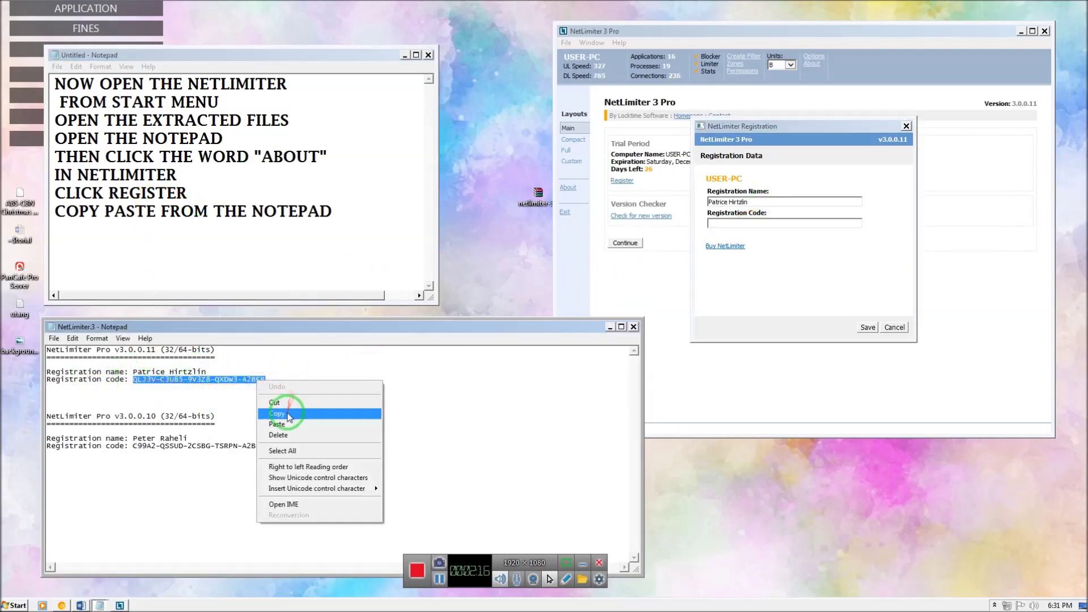
{"action": "left_click", "coordinate": [303, 415]}
{"action": "left_click", "coordinate": [760, 224]}
{"action": "key", "text": "ctrl+v"}
{"action": "left_click", "coordinate": [867, 327]}
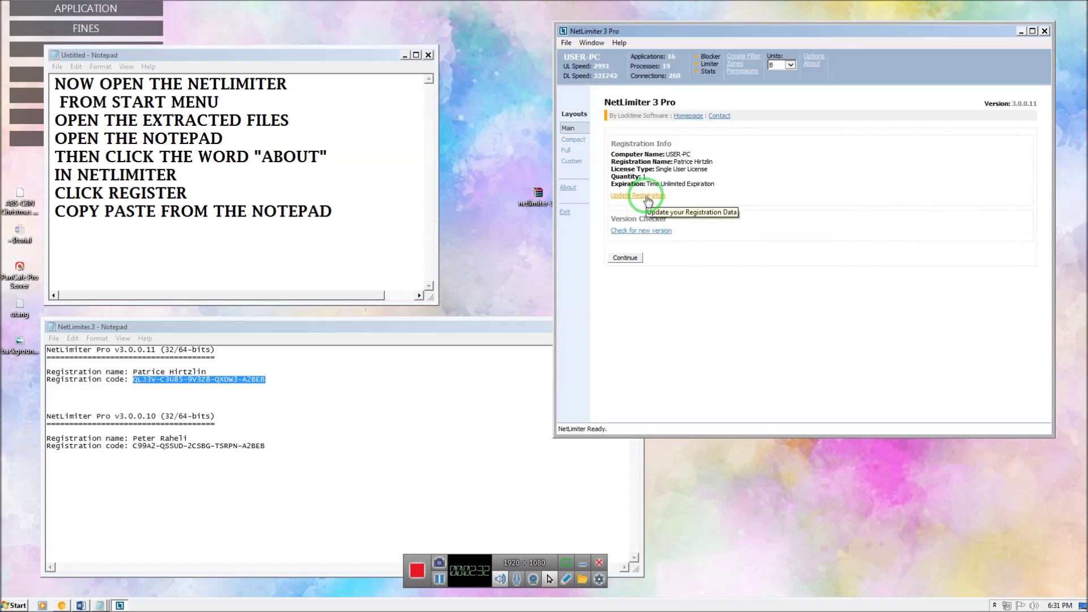
Continue from the registration info to NetLimiter's main view and add the line "THE CLICK CONTINUE" to the note.
{"action": "left_click", "coordinate": [625, 257]}
{"action": "left_click", "coordinate": [346, 225]}
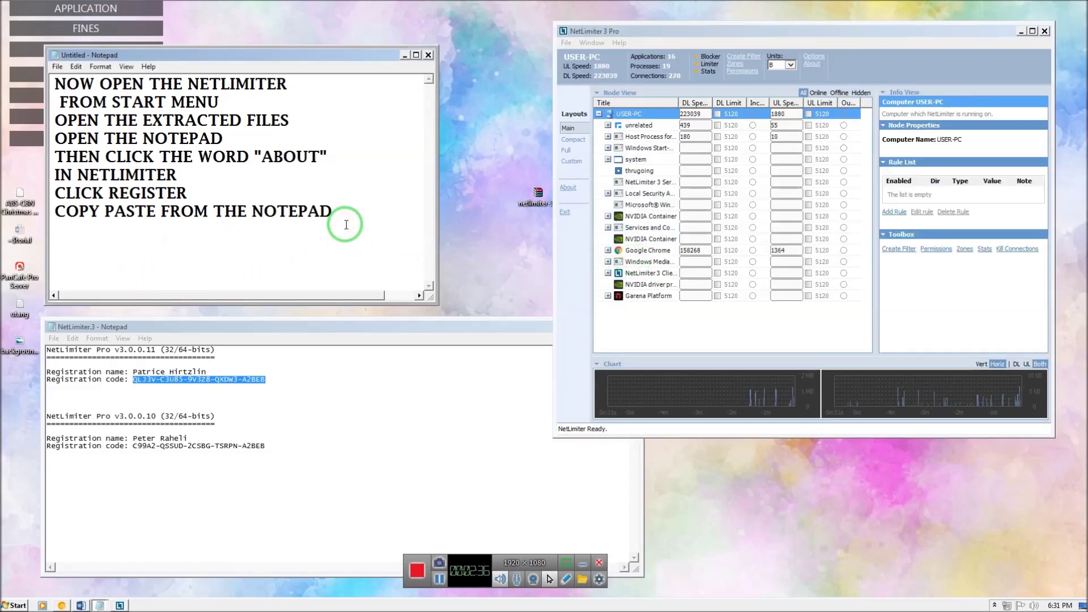
{"action": "key", "text": "Return"}
{"action": "type", "text": "THE CLICK CONTINUE"}
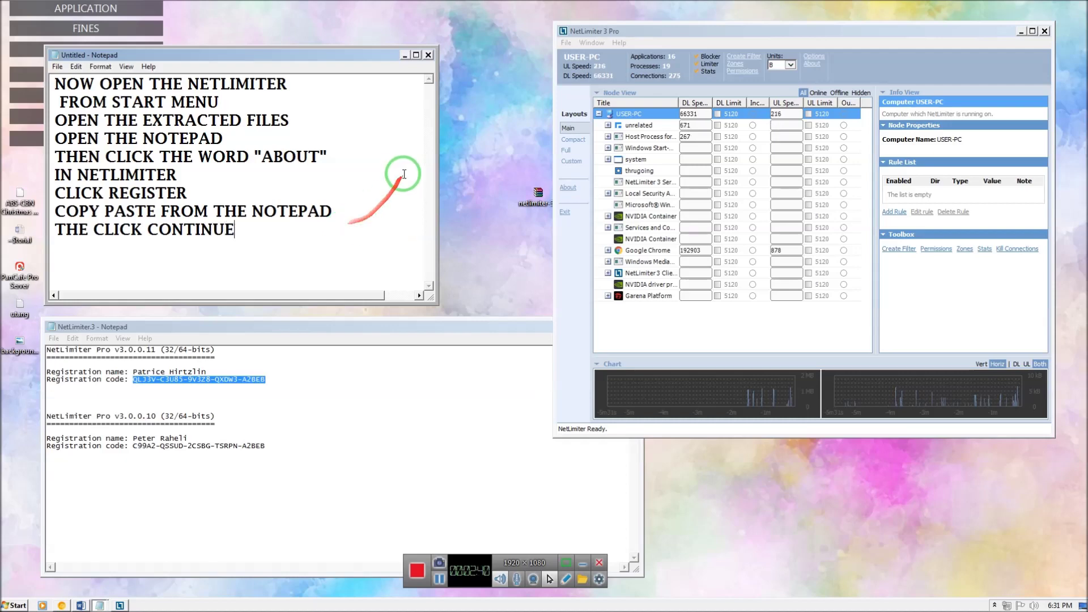
Replace the whole note with the line "NOE LETS CHECK MY INTERNET".
{"action": "key", "text": "ctrl+a"}
{"action": "key", "text": "Delete"}
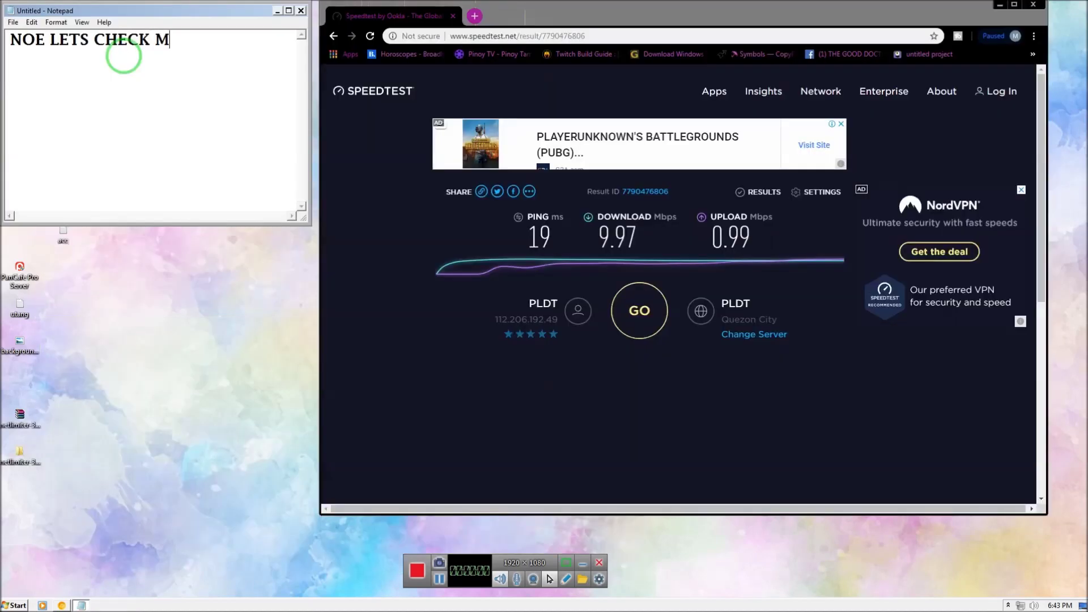
{"action": "type", "text": "Y INTERNET"}
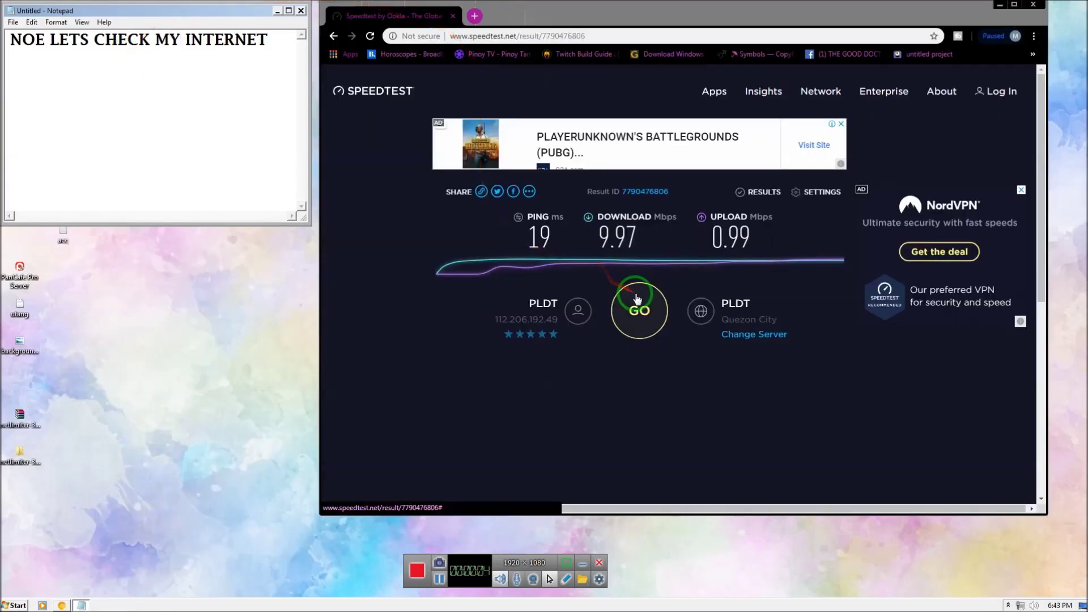
Switch to Chrome, run the Speedtest for the unrestricted connection, and leave its page for an empty new tab.
{"action": "left_click", "coordinate": [637, 299]}
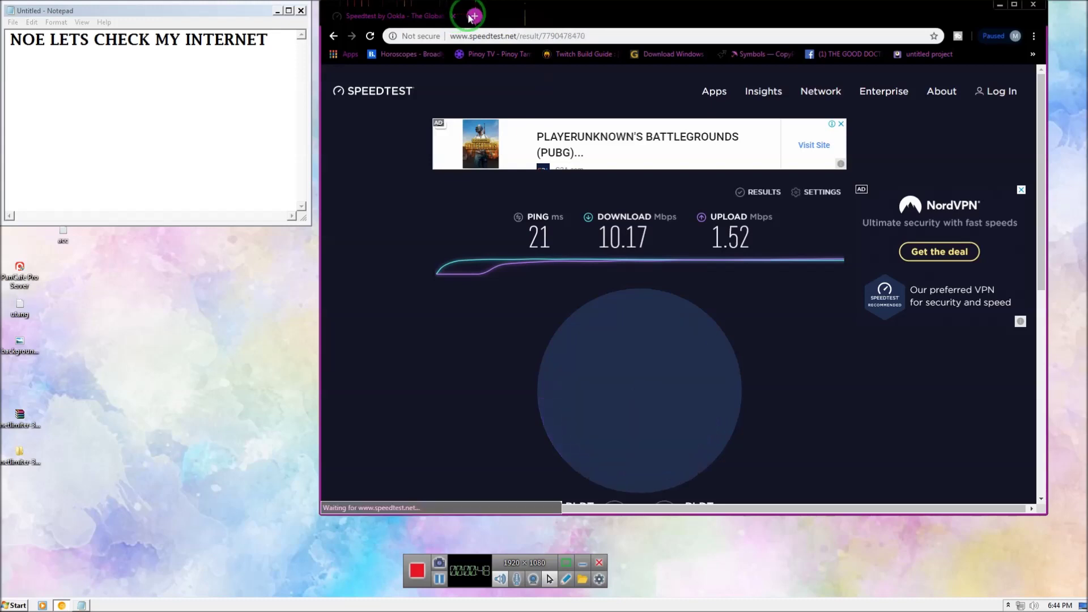
{"action": "left_click", "coordinate": [453, 17]}
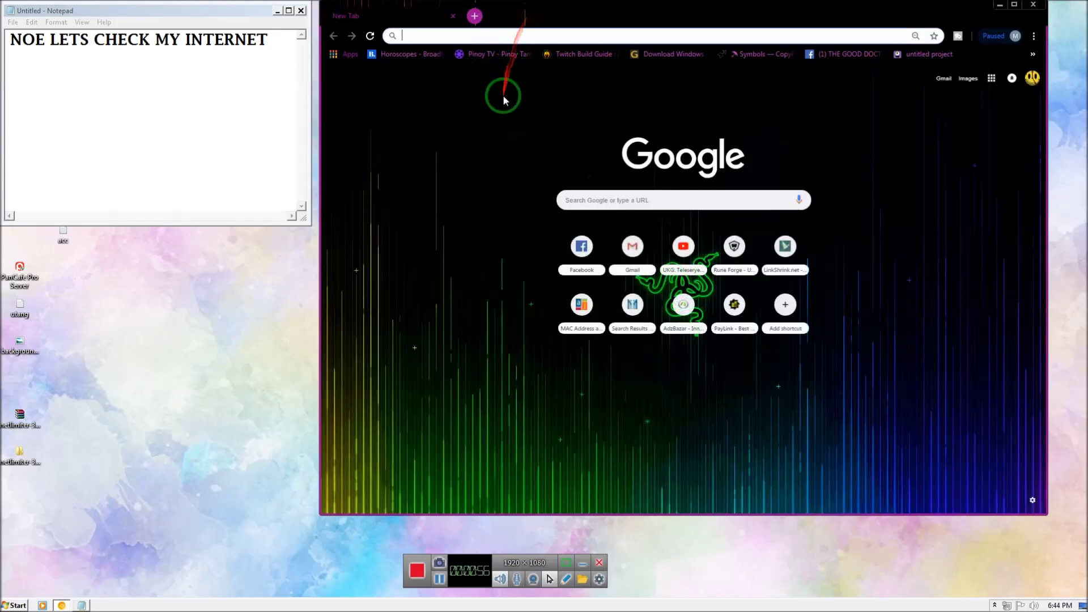
Add "THATS MY NORMAL INTERNET. SHARING TO 10 USERS." to the note, then replace everything with "NOW LETS CONFIGURE THE NETLIMITER".
{"action": "left_click", "coordinate": [281, 40]}
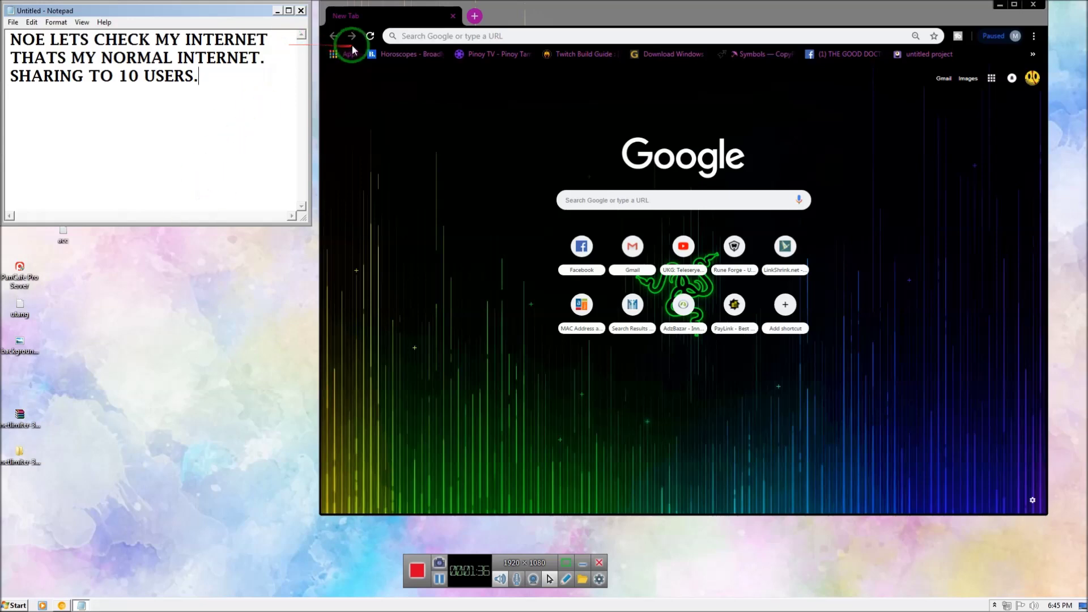
{"action": "left_click", "coordinate": [230, 80]}
{"action": "key", "text": "ctrl+a"}
{"action": "left_click", "coordinate": [238, 89]}
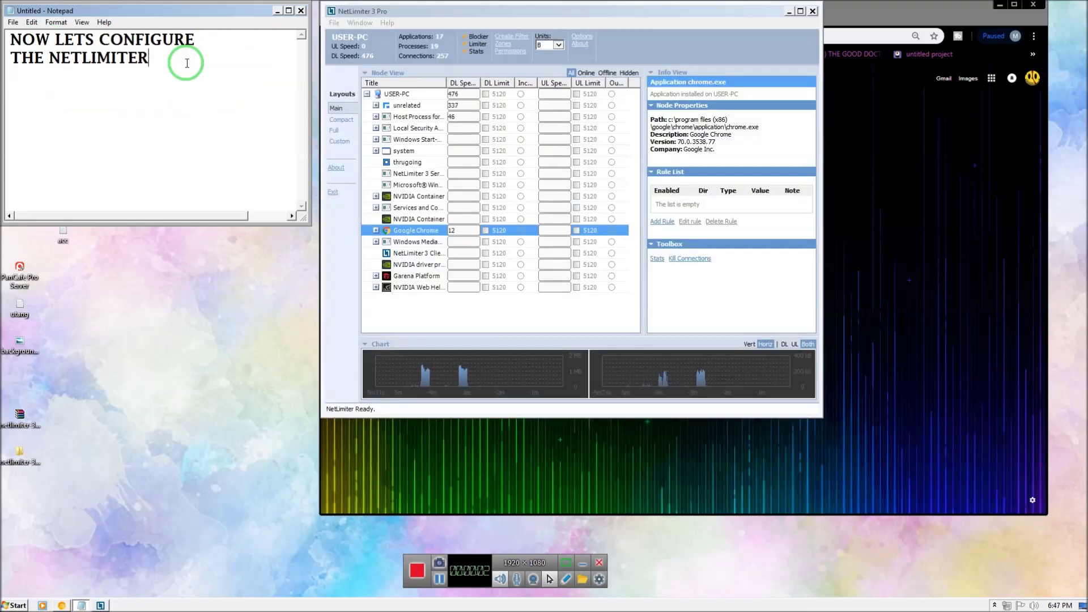
Add the lines "OPEN YOUR CHROME. THEN BACK" and "NETLIMITER" below a blank line in the note.
{"action": "type", "text": "OPEN YOUR CHROME."}
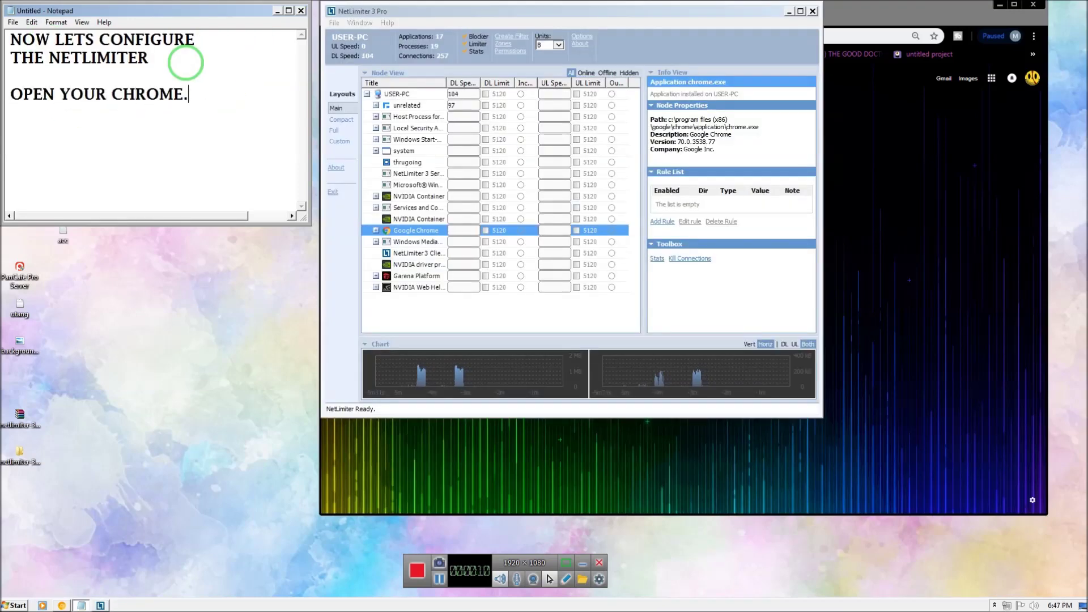
{"action": "type", "text": " THEN BACK TO"}
{"action": "key", "text": "BackSpace"}
{"action": "key", "text": "BackSpace"}
{"action": "key", "text": "BackSpace"}
{"action": "key", "text": "Return"}
{"action": "type", "text": "NETLIMITER"}
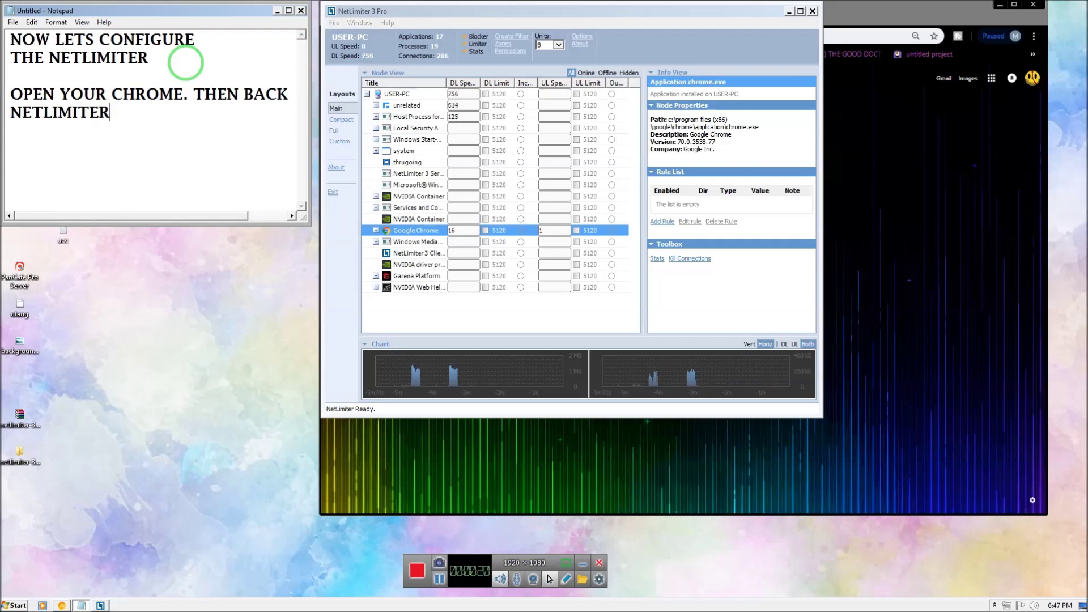
Replace the note with the lines "FROM THE MENU CHOOSE GOOGLE CHROME" and "UNDER DL SPEED".
{"action": "key", "text": "ctrl+a"}
{"action": "key", "text": "BackSpace"}
{"action": "type", "text": "FROM THE MENU CHOOSE GOOGLE CHROME"}
{"action": "key", "text": "Return"}
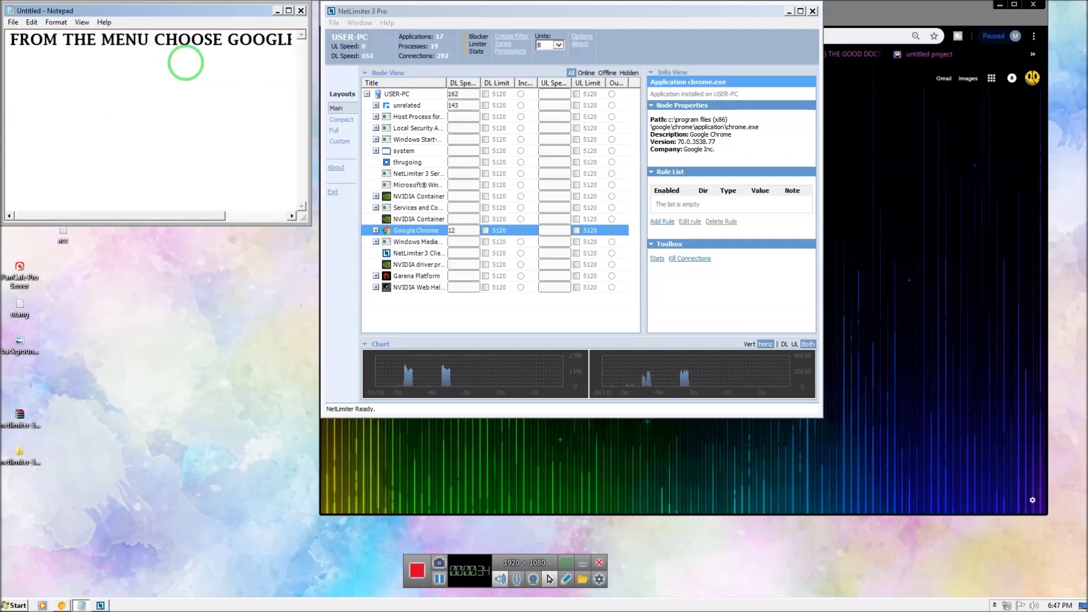
{"action": "type", "text": "UNDER DL SPEED"}
Widen the DL Speed column, open Google Chrome's download limit for editing, and append "DOUBLE CLICK" to the note.
{"action": "left_click_drag", "start_coordinate": [480, 83], "coordinate": [494, 83]}
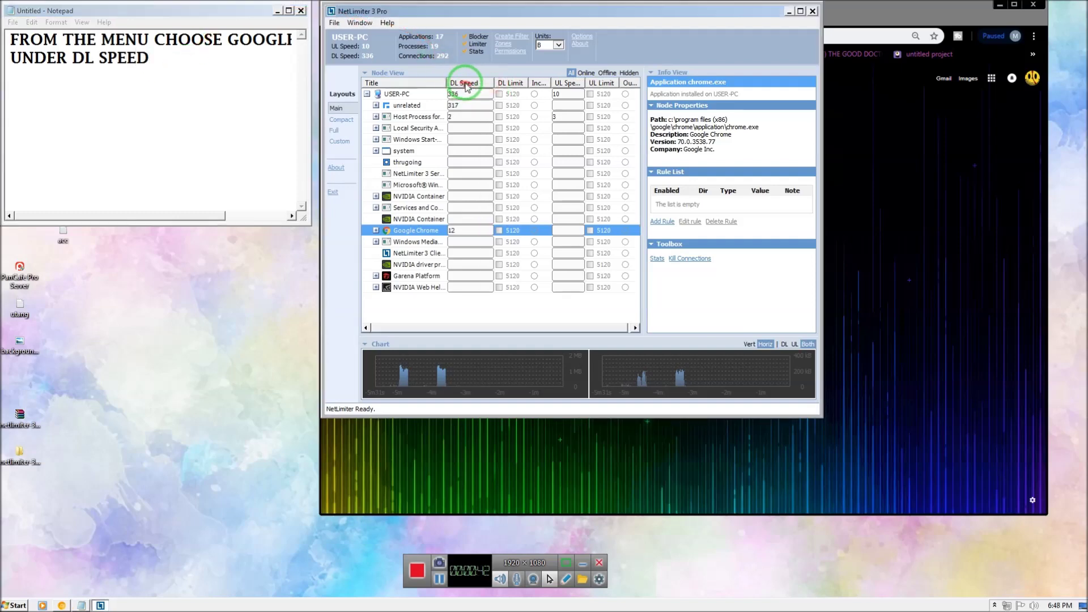
{"action": "left_click", "coordinate": [509, 231]}
{"action": "left_click", "coordinate": [187, 65]}
{"action": "type", "text": "DOUBLE CLICK"}
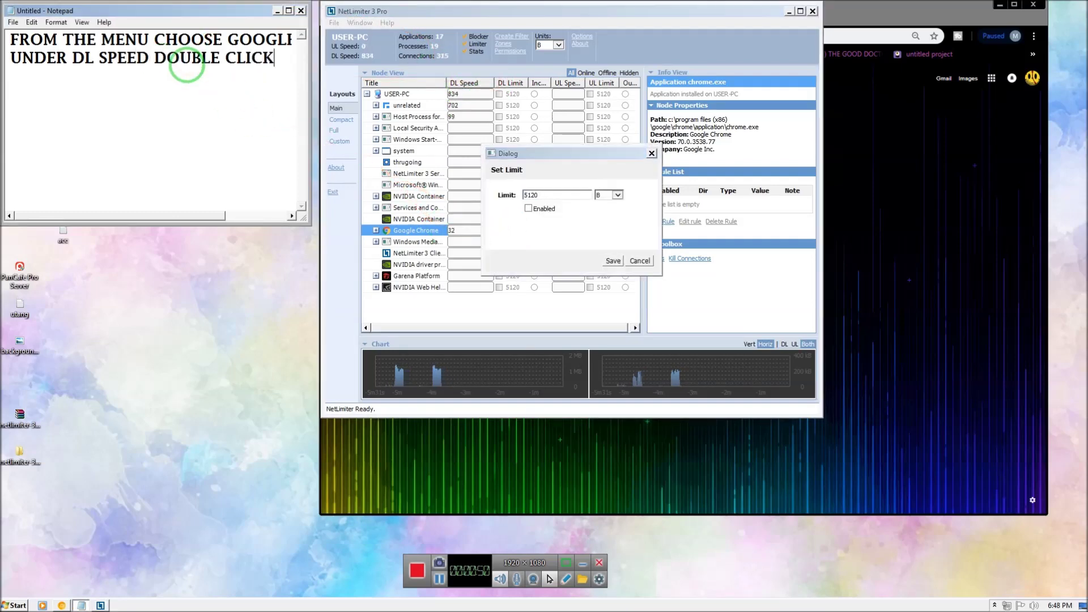
Add "CHOOSE KB FROM DROP DOWN MENU" to the note, split into two lines after "FROM".
{"action": "type", "text": "CHOOSE"}
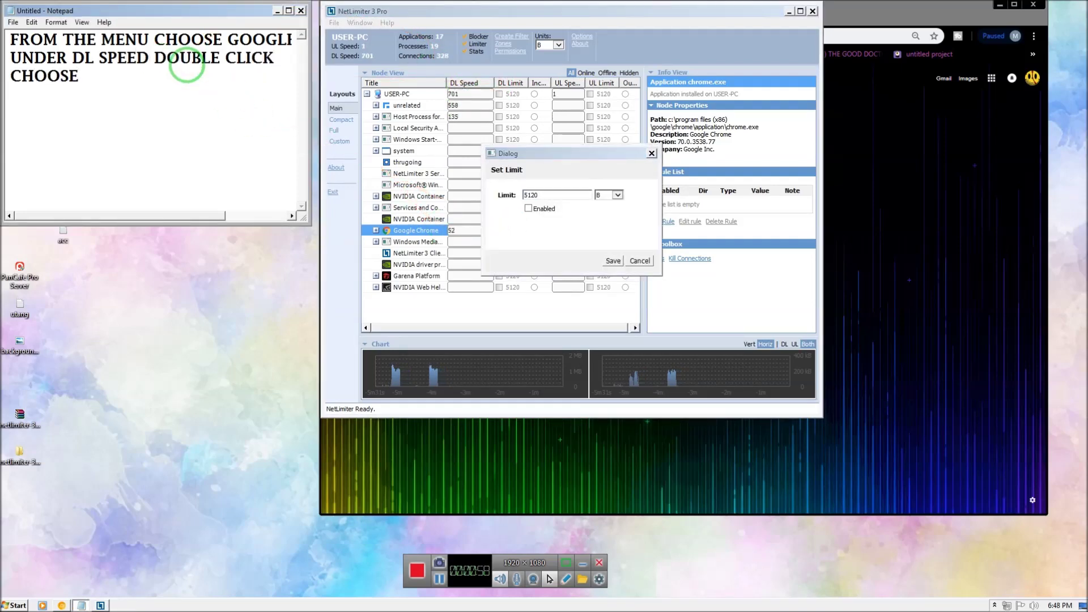
{"action": "type", "text": " KB FROM DROP DOWN MENU"}
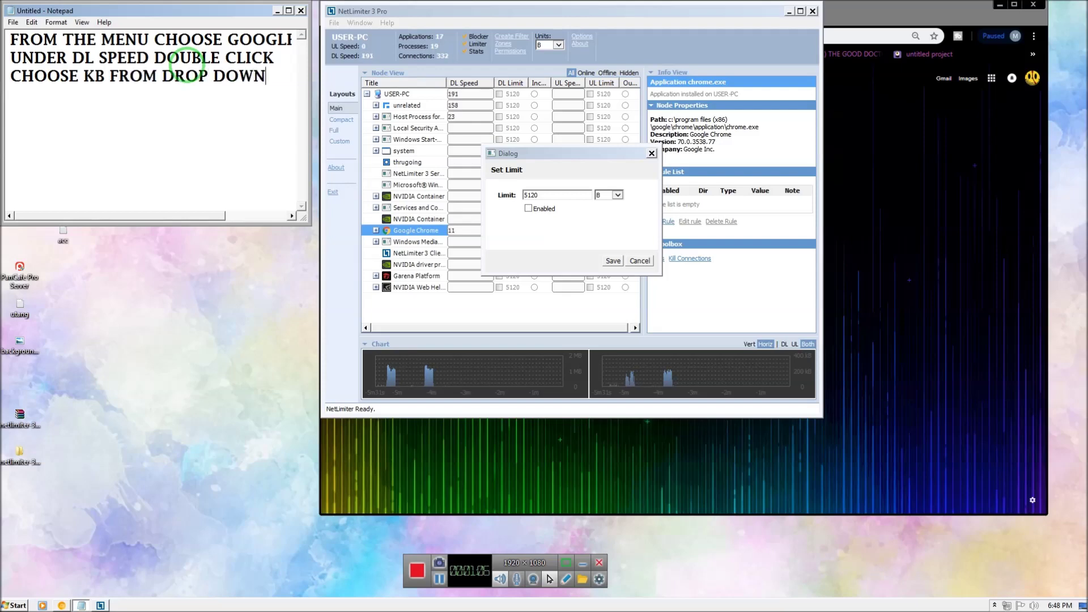
{"action": "key", "text": "ctrl+Left"}
{"action": "key", "text": "ctrl+Left"}
{"action": "key", "text": "ctrl+Left"}
{"action": "key", "text": "Return"}
Change the download limit's unit to KB and add the line "PUT 100" to the note.
{"action": "left_click", "coordinate": [618, 195]}
{"action": "left_click", "coordinate": [601, 213]}
{"action": "left_click", "coordinate": [219, 111]}
{"action": "type", "text": "PUT 100"}
Set Google Chrome's download limit to 100, enable and save it, and append "CHECK ENABLED" to the note.
{"action": "double_click", "coordinate": [558, 194]}
{"action": "type", "text": "100"}
{"action": "left_click", "coordinate": [528, 208]}
{"action": "left_click", "coordinate": [95, 128]}
{"action": "type", "text": "CHECK ENABLED"}
{"action": "left_click", "coordinate": [613, 260]}
Add the line "THEN SAVE" at the end of the note.
{"action": "left_click", "coordinate": [250, 120]}
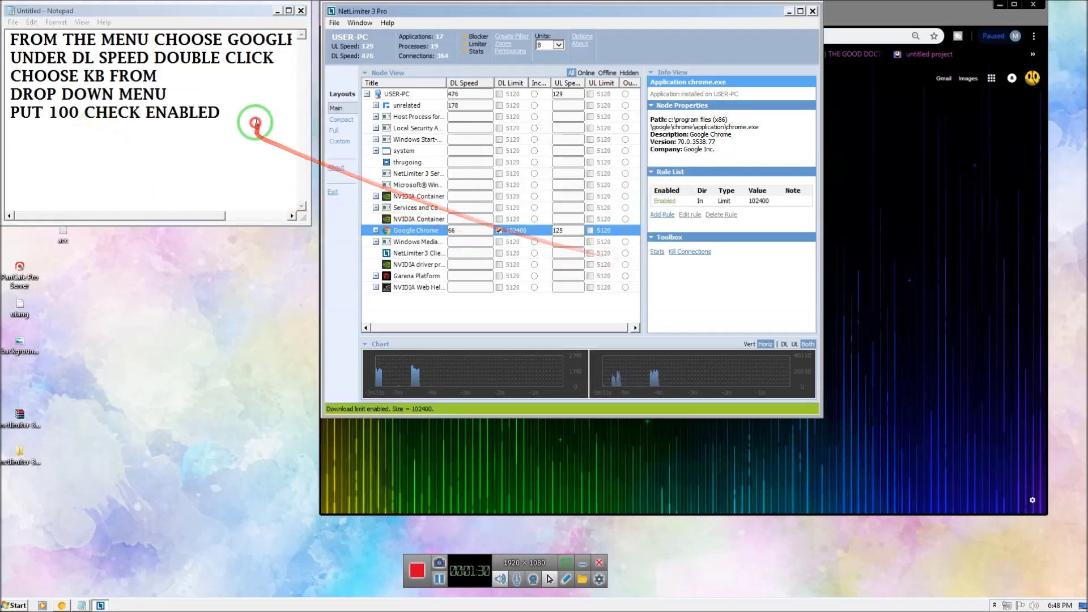
{"action": "key", "text": "Return"}
{"action": "type", "text": "THE N SAVE"}
Widen NetLimiter's UL Speed column and replace the whole note with "UNDER UL SPEED CLICK".
{"action": "left_click_drag", "start_coordinate": [585, 83], "coordinate": [595, 83]}
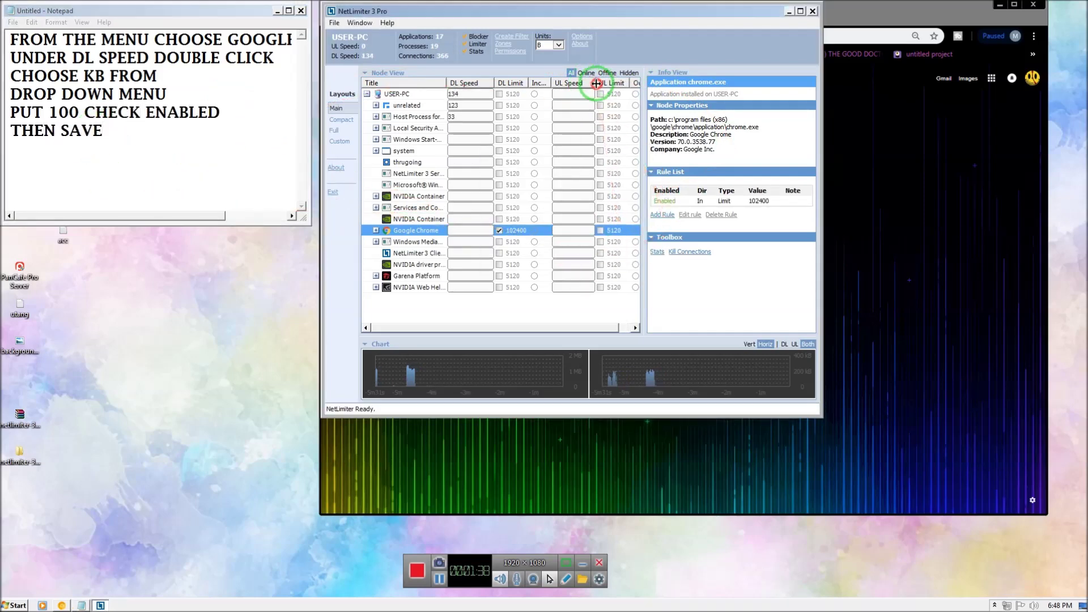
{"action": "left_click", "coordinate": [104, 141]}
{"action": "key", "text": "ctrl+a"}
{"action": "key", "text": "Delete"}
{"action": "type", "text": "UNDER UL SPEED CLICK"}
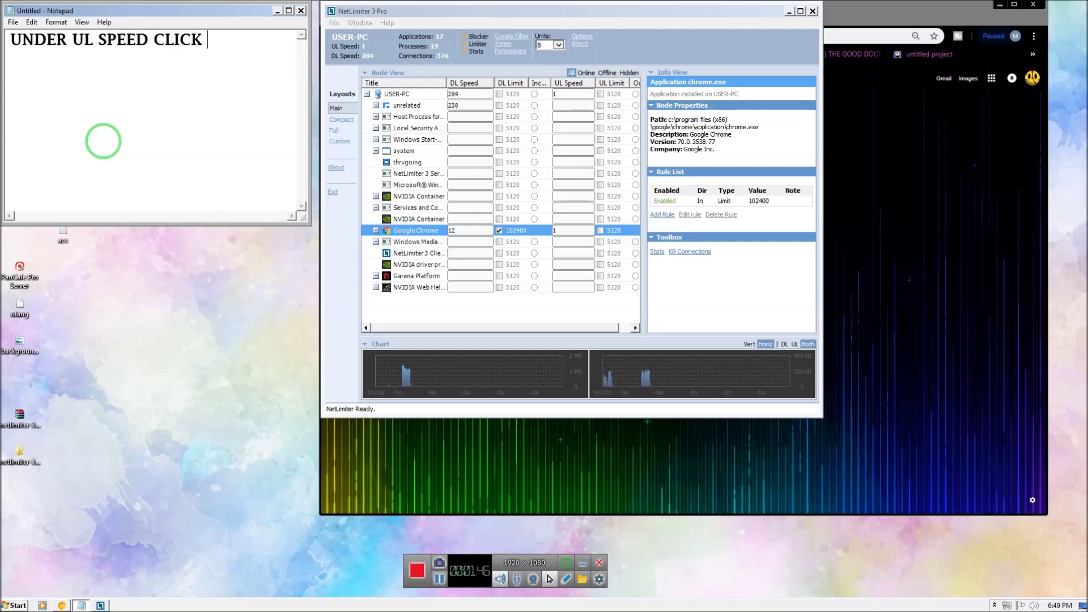
Open Google Chrome's upload limit for editing and extend the note with "THEN CHOOSE KB PUT 50" and "THEN ENABLED AND SAVE".
{"action": "left_click", "coordinate": [572, 230]}
{"action": "left_click", "coordinate": [219, 48]}
{"action": "type", "text": "THEN"}
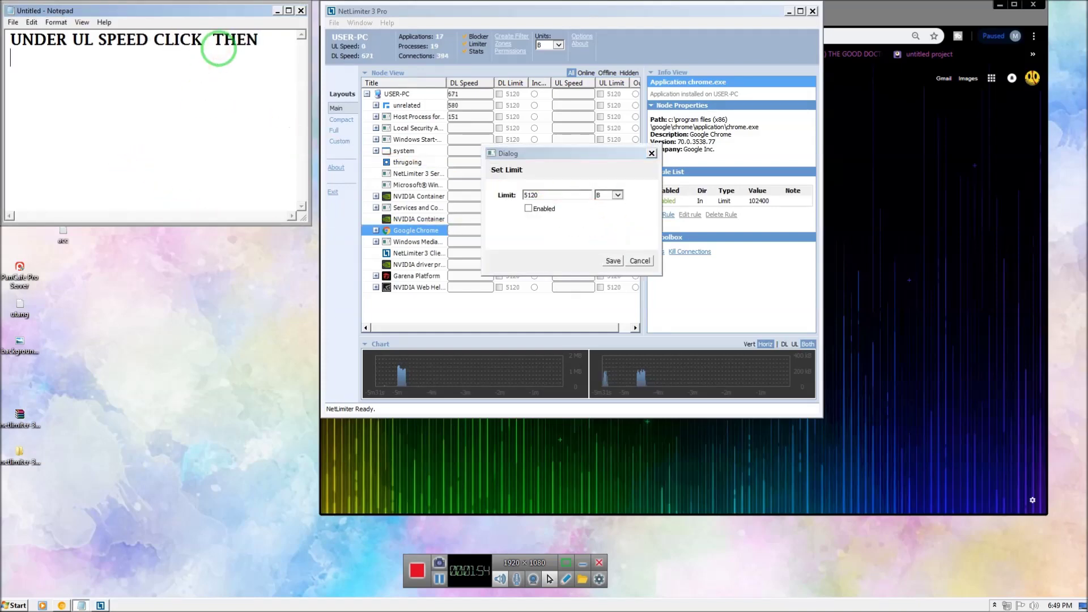
{"action": "type", "text": "CHOOSE KB PUT 50 THEN ENABLED AND SAVE"}
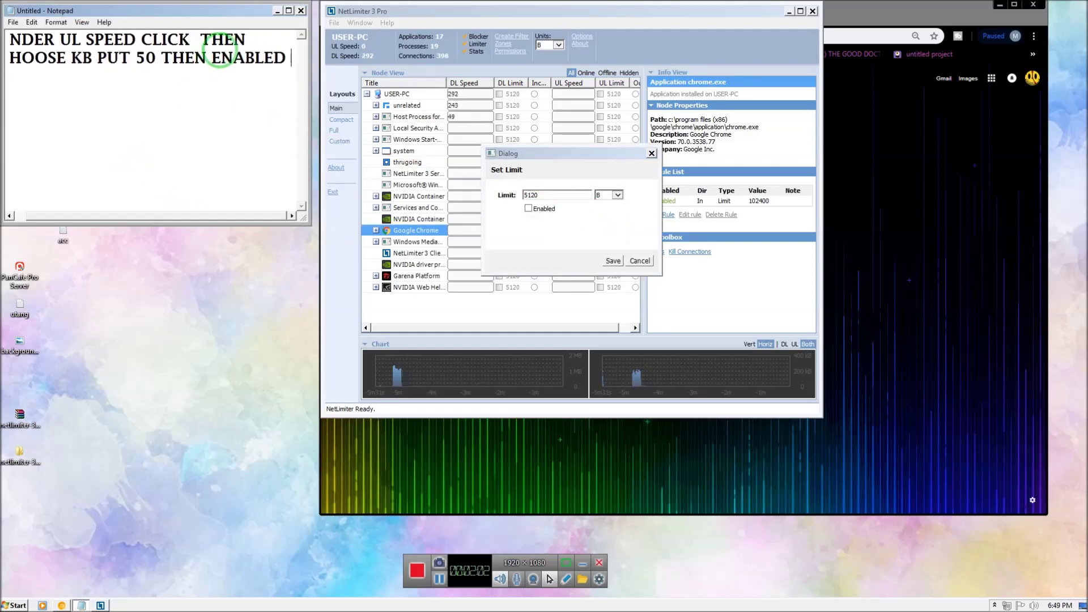
{"action": "left_click", "coordinate": [79, 58]}
{"action": "key", "text": "Return"}
Set Google Chrome's upload limit to 50 KB, enable it, and save the limit.
{"action": "left_click", "coordinate": [579, 195]}
{"action": "left_click", "coordinate": [618, 195]}
{"action": "left_click", "coordinate": [603, 207]}
{"action": "type", "text": "50"}
{"action": "left_click", "coordinate": [528, 208]}
{"action": "left_click", "coordinate": [613, 261]}
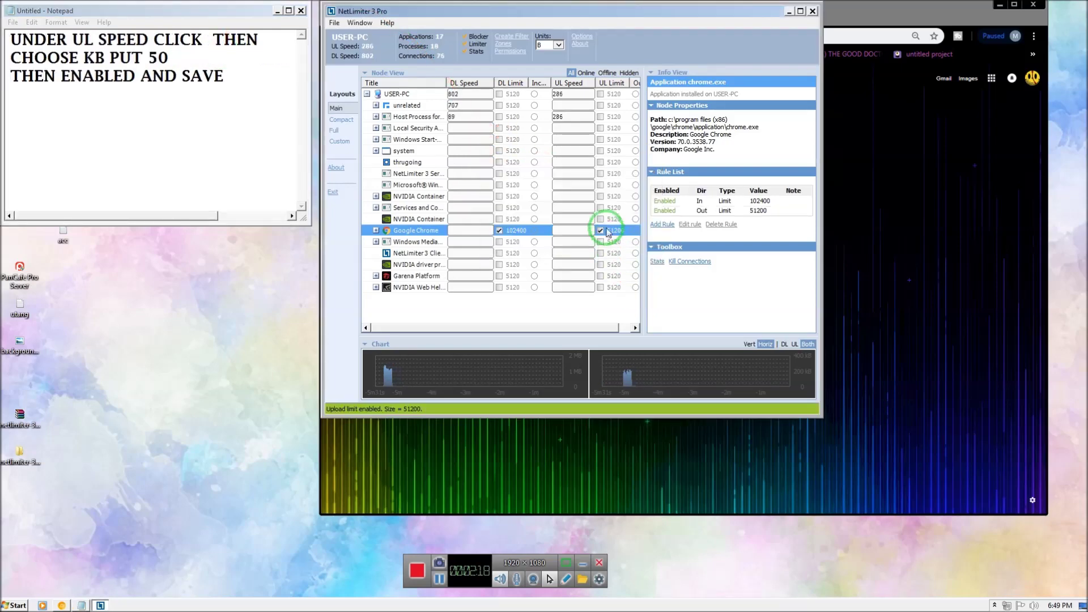
Add "NOW LETS CHECK MY INTERNET AGAIN" below a blank line at the end of the note.
{"action": "left_click", "coordinate": [228, 78]}
{"action": "key", "text": "Return"}
{"action": "key", "text": "Return"}
{"action": "type", "text": "NOW LETS CHECK"}
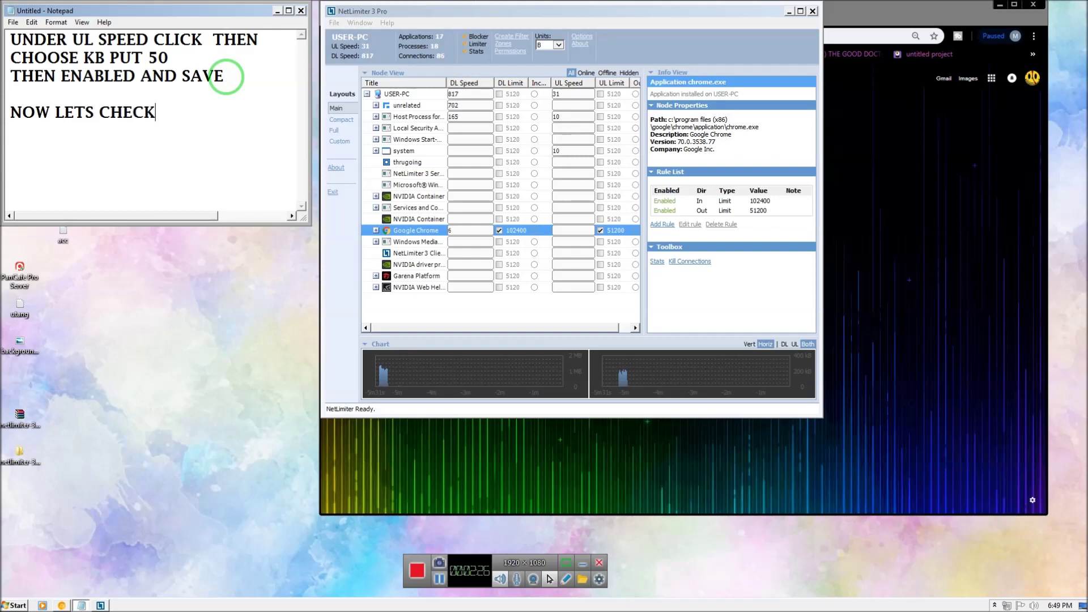
{"action": "type", "text": " MY INTERNET AGAIN"}
Switch to Chrome, search for the Ookla Speedtest site, open it, and run the speed test with the limits active.
{"action": "left_click", "coordinate": [610, 35]}
{"action": "type", "text": "OOKL"}
{"action": "key", "text": "Return"}
{"action": "left_click", "coordinate": [542, 150]}
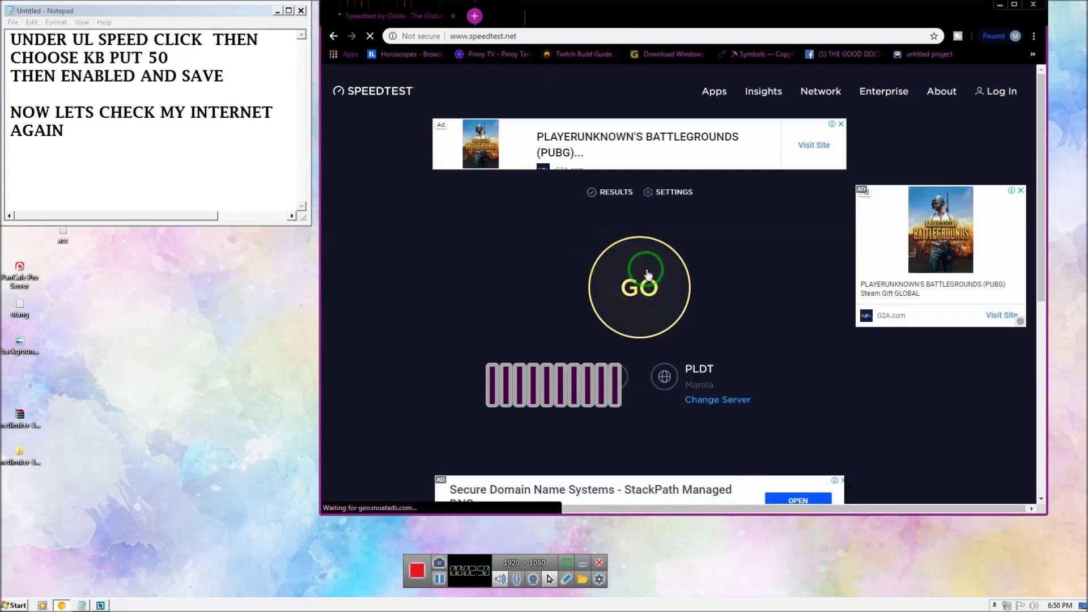
{"action": "left_click_drag", "start_coordinate": [1041, 249], "coordinate": [1041, 253]}
{"action": "left_click", "coordinate": [671, 314]}
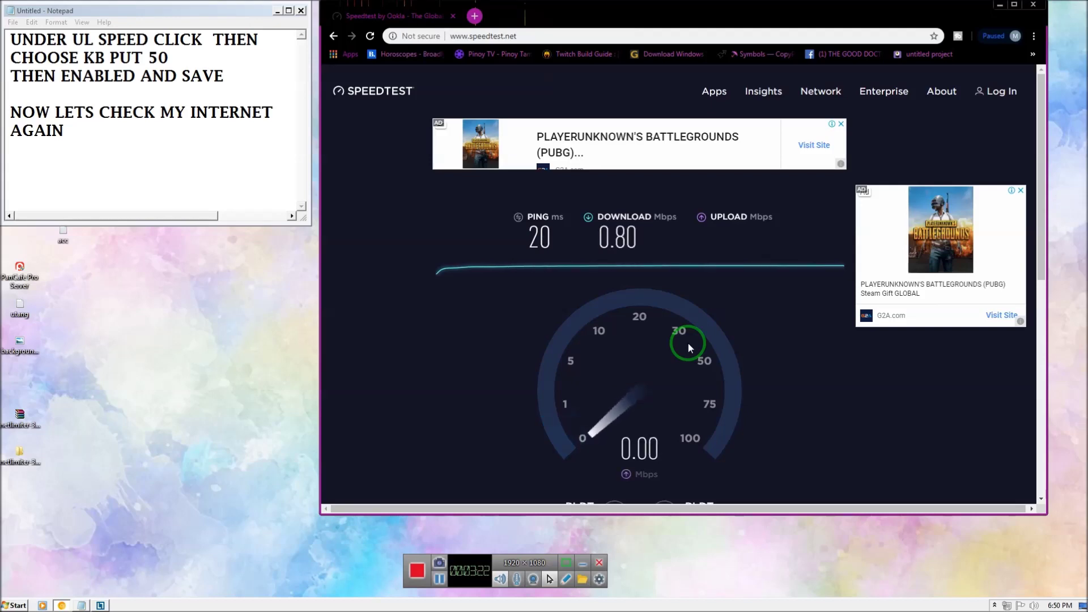
Switch to Notepad and replace the whole note with "DL SPEED SET TO .80 BUT I STILL HAVE 20 MS".
{"action": "left_click", "coordinate": [125, 139]}
{"action": "key", "text": "ctrl+a"}
{"action": "type", "text": "DL"}
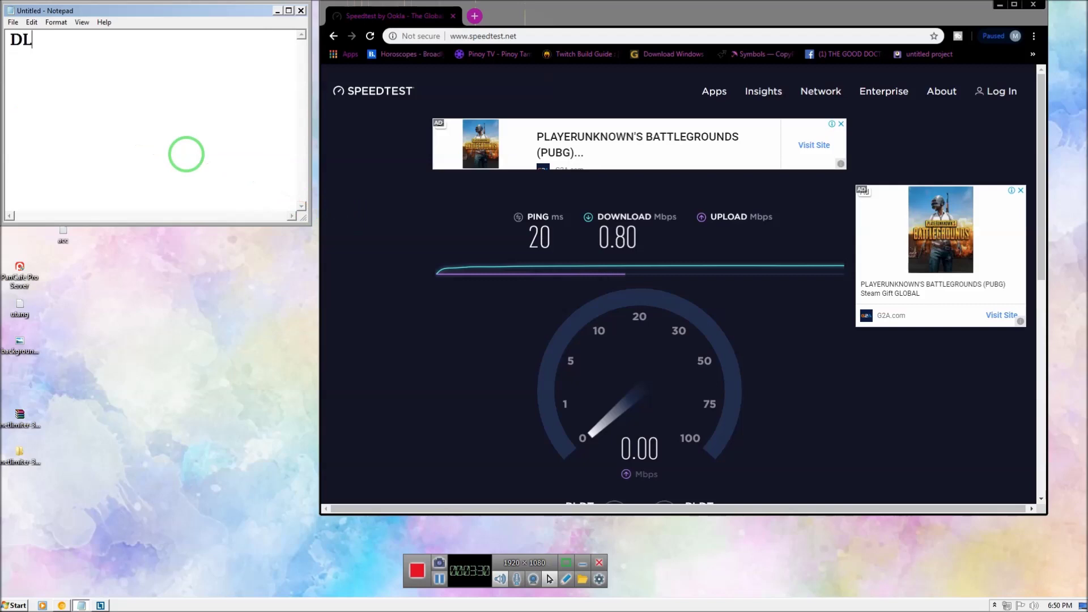
{"action": "type", "text": " SPEED SET TO .80 BUT I STILLHAVE"}
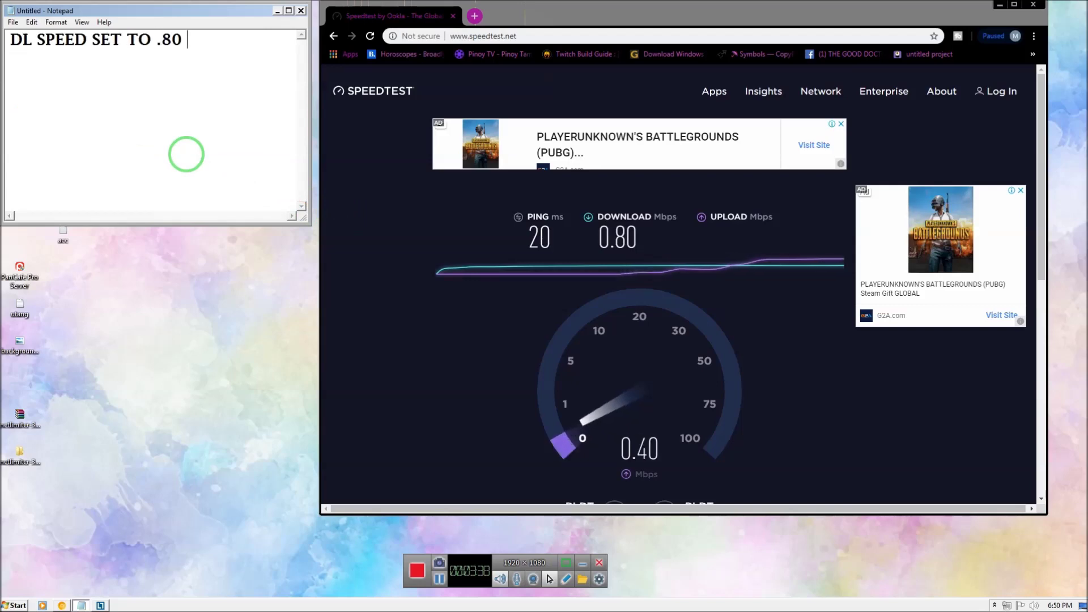
{"action": "key", "text": "alt+o"}
{"action": "type", "text": "w 20 MS"}
Replace the note with "YOU CAN CHANGE THE DL SPEED AND UPLOAD SPEED IF YOU WANT.AND IDENTIFY WHICH", breaking it into lines.
{"action": "key", "text": "ctrl+a"}
{"action": "key", "text": "BackSpace"}
{"action": "type", "text": "YOU CAN CHANGE THE"}
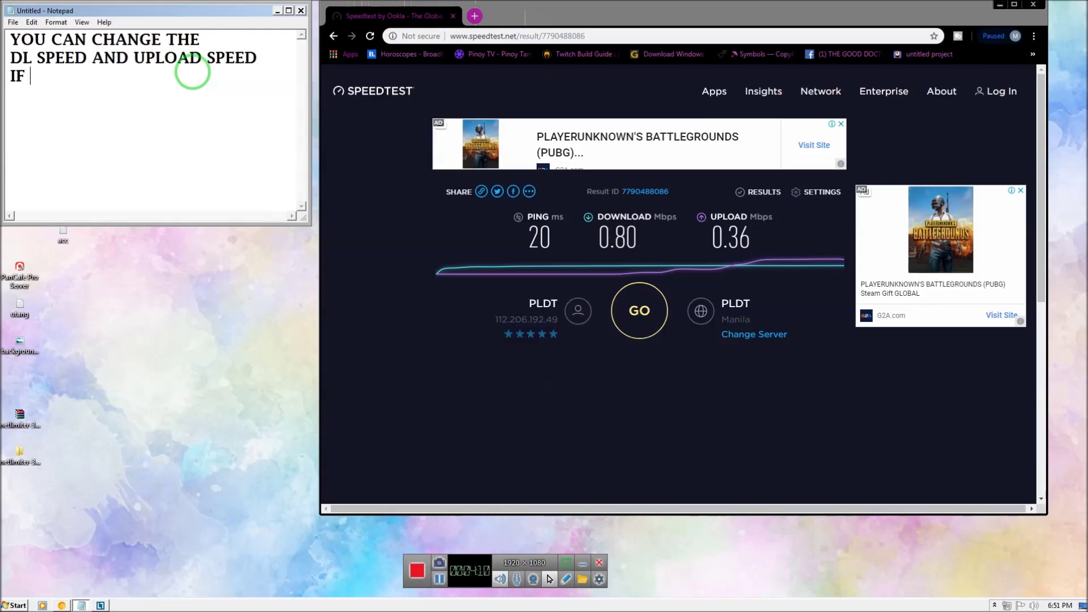
{"action": "type", "text": "YOU WANT.AND IDENTIFY WHICH"}
Put "IDENTIFY" on its own new line and finish that line as "IDENTIFY WHAT SPEED U R SATISFIED".
{"action": "key", "text": "ctrl+Left"}
{"action": "key", "text": "ctrl+Left"}
{"action": "key", "text": "Return"}
{"action": "key", "text": "End"}
{"action": "key", "text": "BackSpace"}
{"action": "key", "text": "BackSpace"}
{"action": "key", "text": "BackSpace"}
{"action": "type", "text": "AT SPEED U R SATIS"}
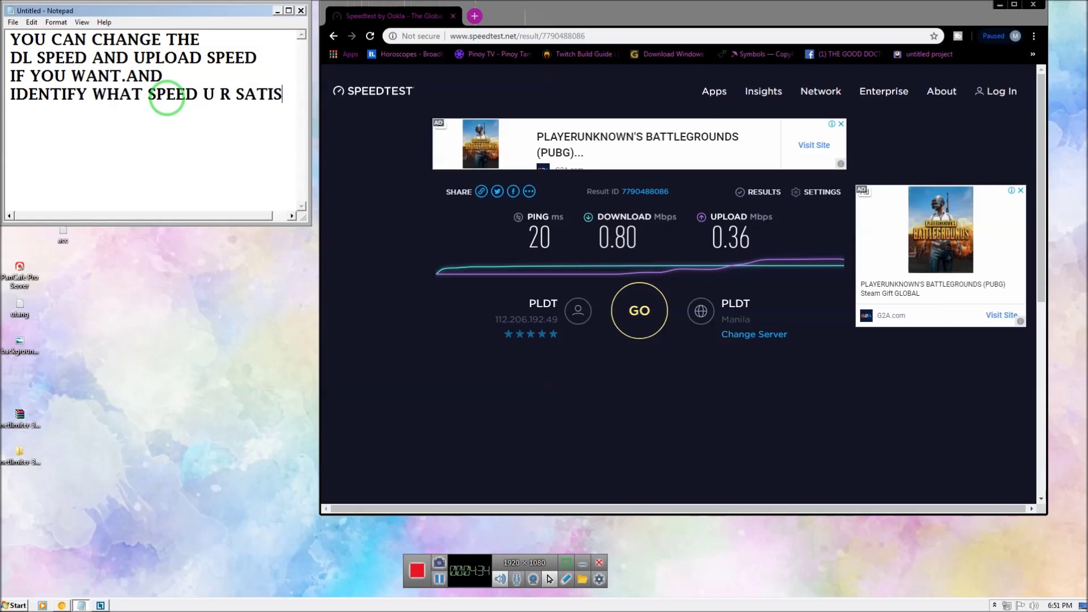
{"action": "type", "text": "FIED"}
Replace the note with "YOU CAN WATCH YOU TUBE AND FACEBOOK. WITH .80 DL SPEED AND .36 UPLOAD SPEED" over three lines.
{"action": "key", "text": "ctrl+a"}
{"action": "key", "text": "BackSpace"}
{"action": "type", "text": "YOU CANW"}
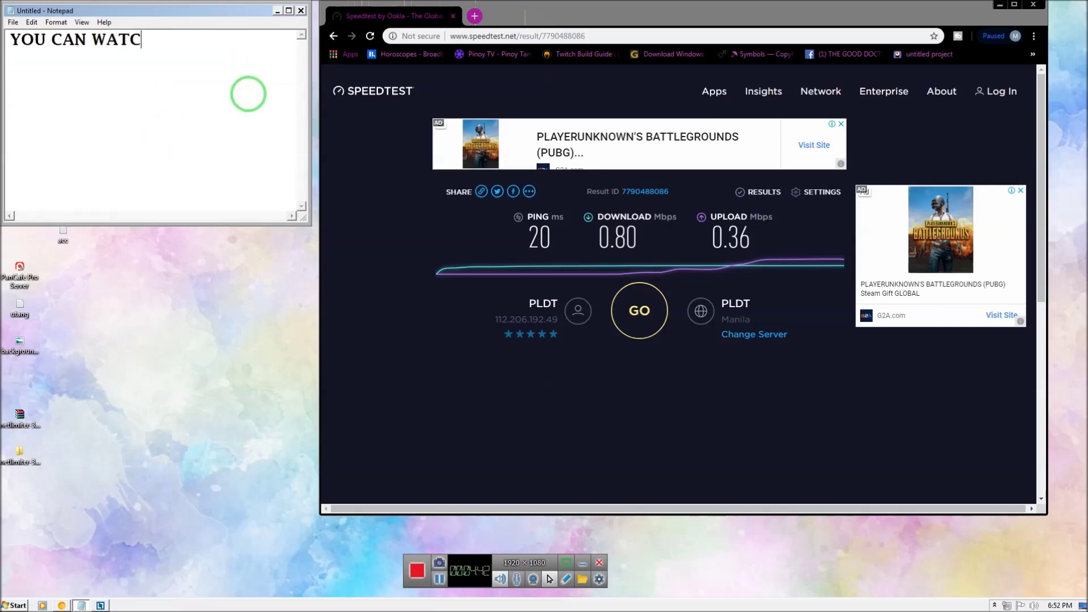
{"action": "type", "text": "AND FACEBOOK."}
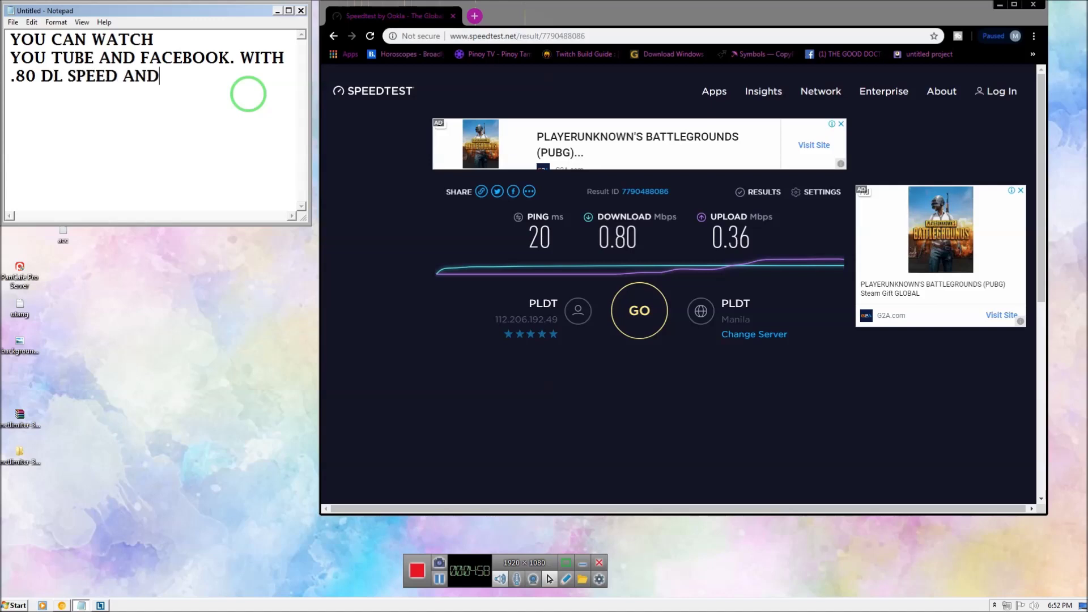
{"action": "type", "text": " SPEED"}
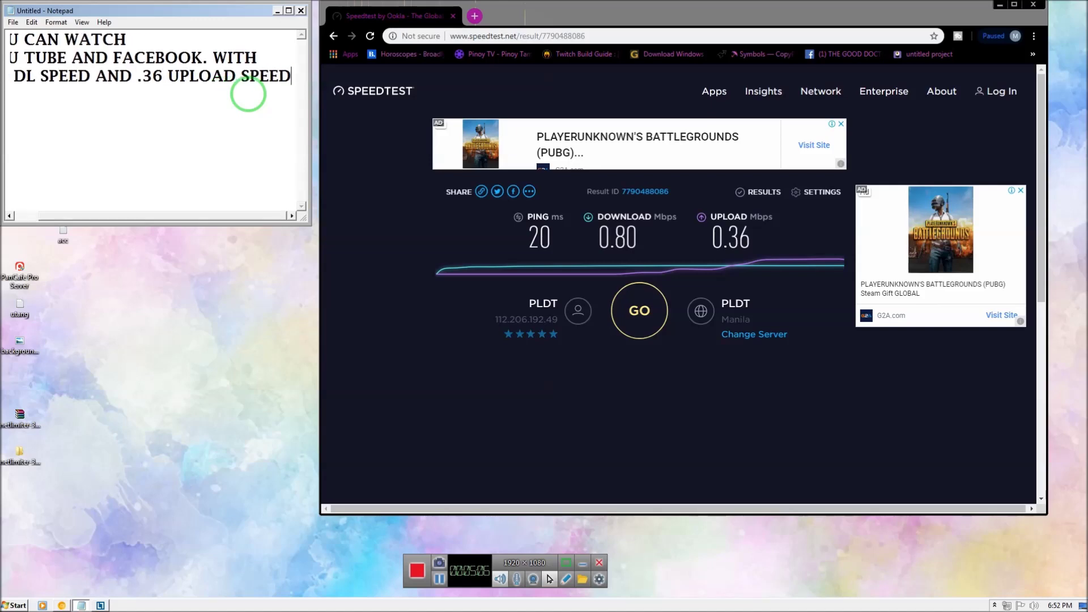
Switch to Chrome and open facebook.com in a new browser tab beside the speed test.
{"action": "left_click", "coordinate": [474, 15]}
{"action": "type", "text": "facebook.com"}
{"action": "key", "text": "Return"}
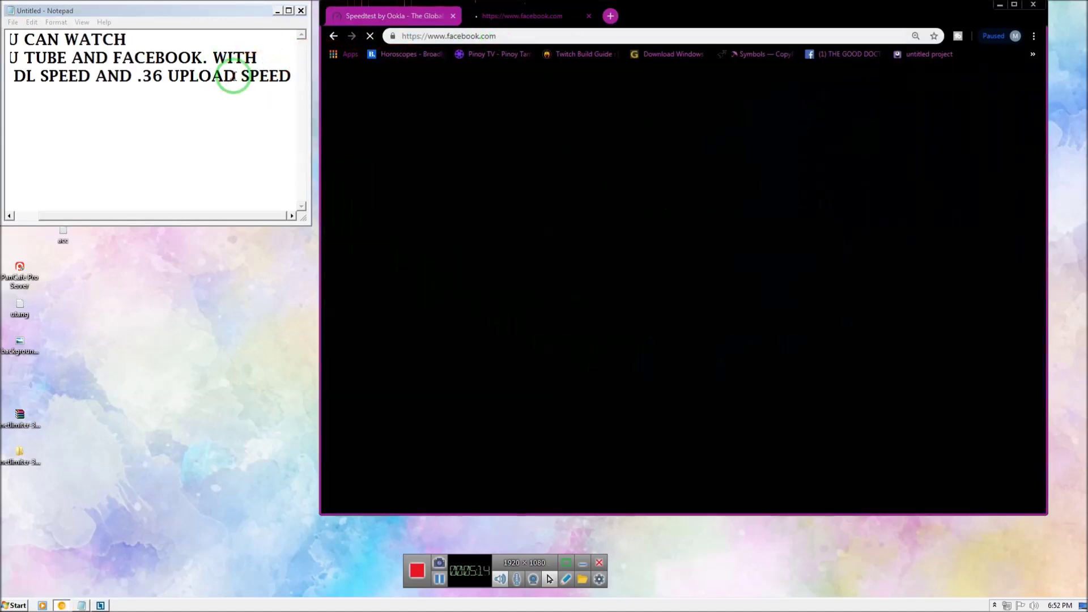
Return to Notepad and replace the note with "LOADING YET WORTH IT".
{"action": "left_click", "coordinate": [232, 73]}
{"action": "key", "text": "ctrl+a"}
{"action": "key", "text": "BackSpace"}
{"action": "type", "text": "LOADING YET"}
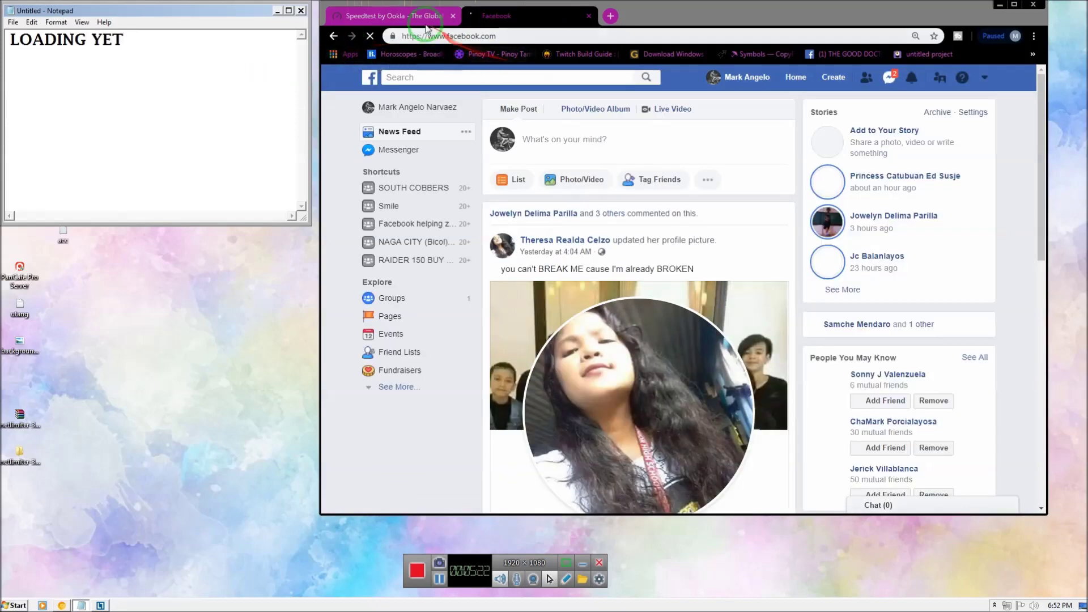
{"action": "type", "text": " WORTH IT"}
Return to Chrome, load youtube.com in the Facebook tab, and play the video "Funny Voice Chat - PUBG - Foreign Alliance".
{"action": "left_click", "coordinate": [389, 18]}
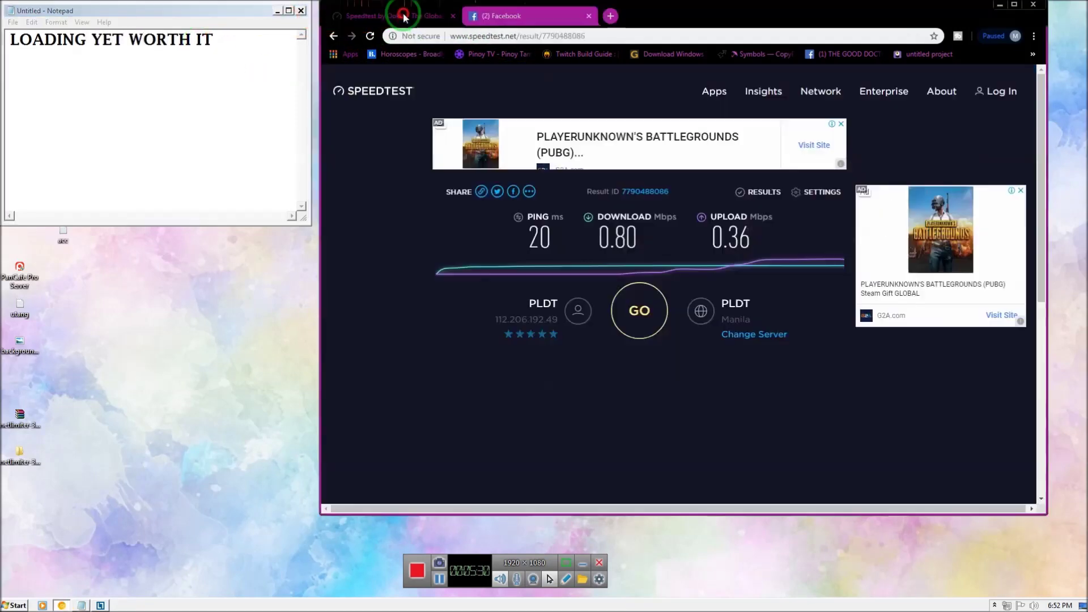
{"action": "left_click", "coordinate": [527, 17]}
{"action": "left_click", "coordinate": [527, 34]}
{"action": "type", "text": "youtube.com"}
{"action": "key", "text": "Return"}
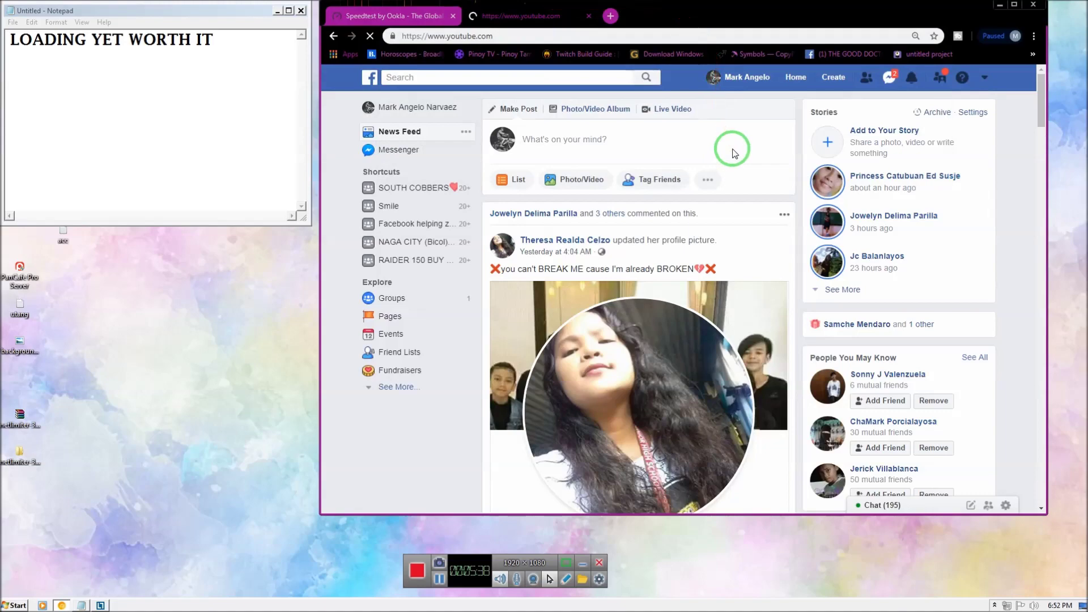
{"action": "scroll", "coordinate": [637, 171], "scroll_direction": "down", "scroll_amount": 2}
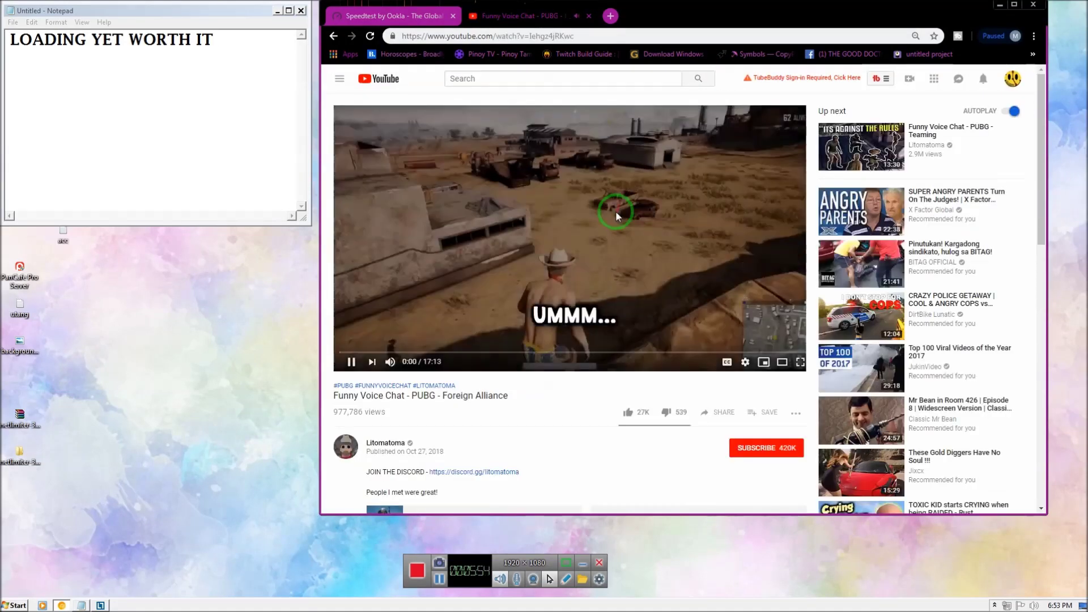
Switch back to Notepad and resume editing the note after "LOADING YET WORTH IT".
{"action": "left_click", "coordinate": [221, 50]}
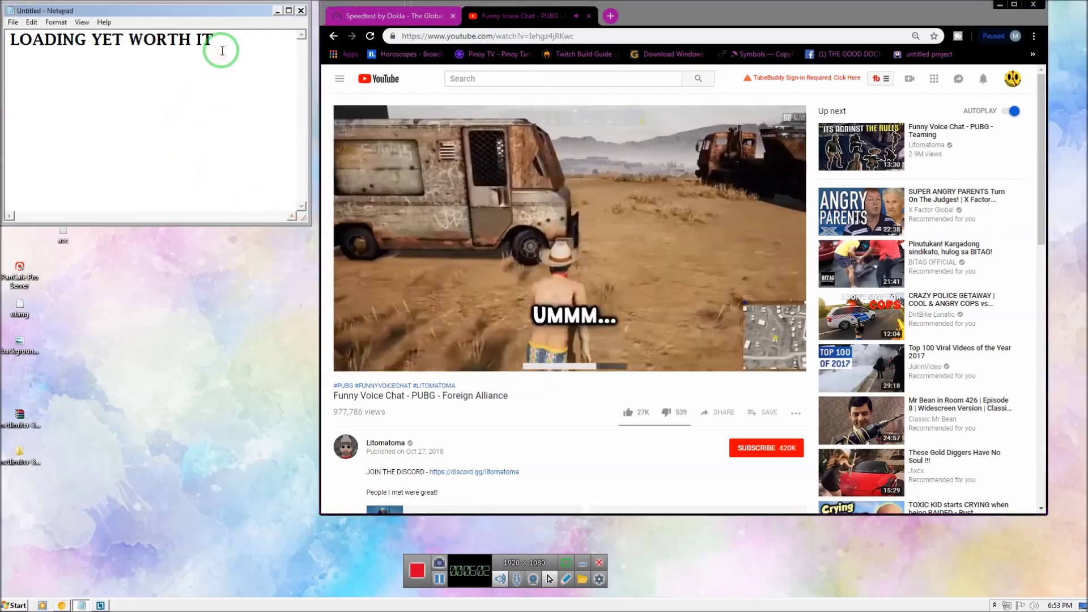